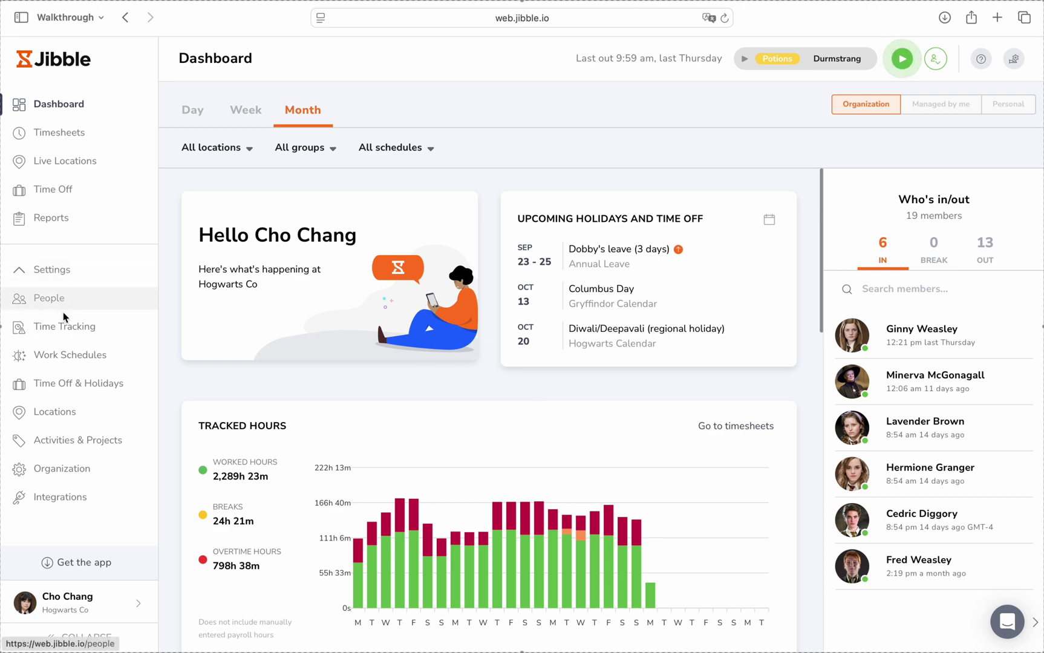
Step: Open Settings > Time Tracking to reach the organization's Policies page
click(64, 330)
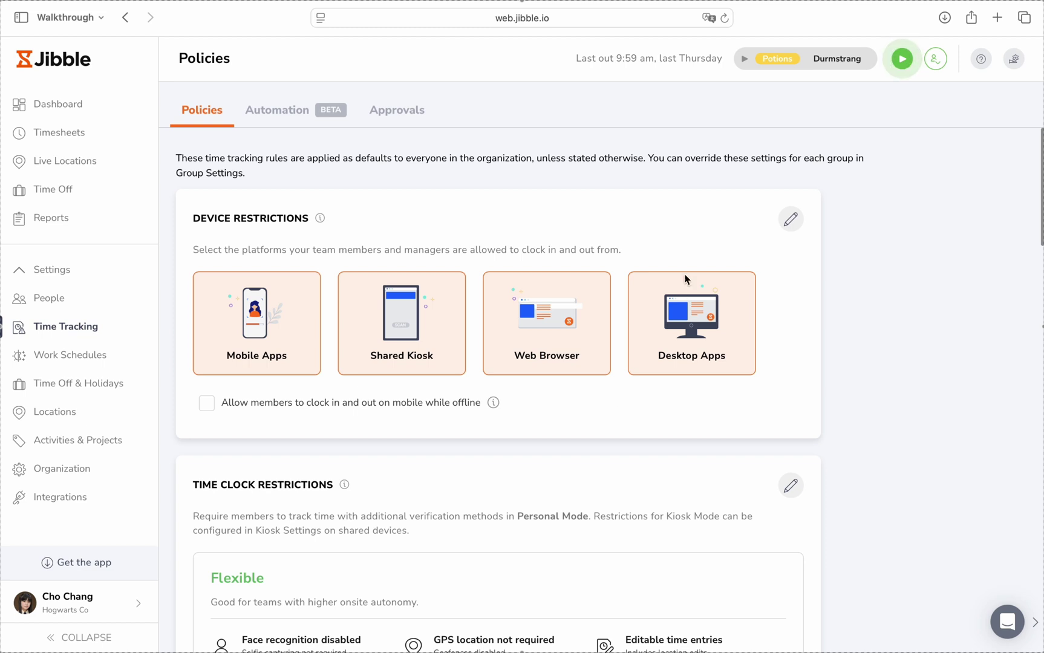
Step: Disallow Shared Kiosk, keep mobile, web and desktop, allow offline mobile clock-in, and save
click(789, 220)
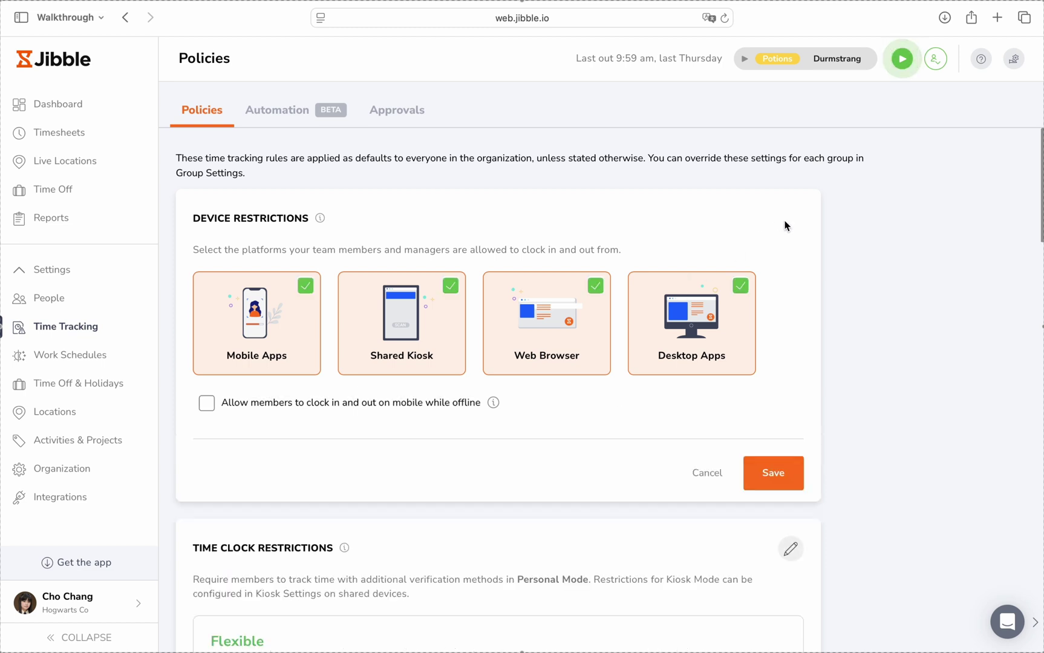
click(307, 292)
click(447, 295)
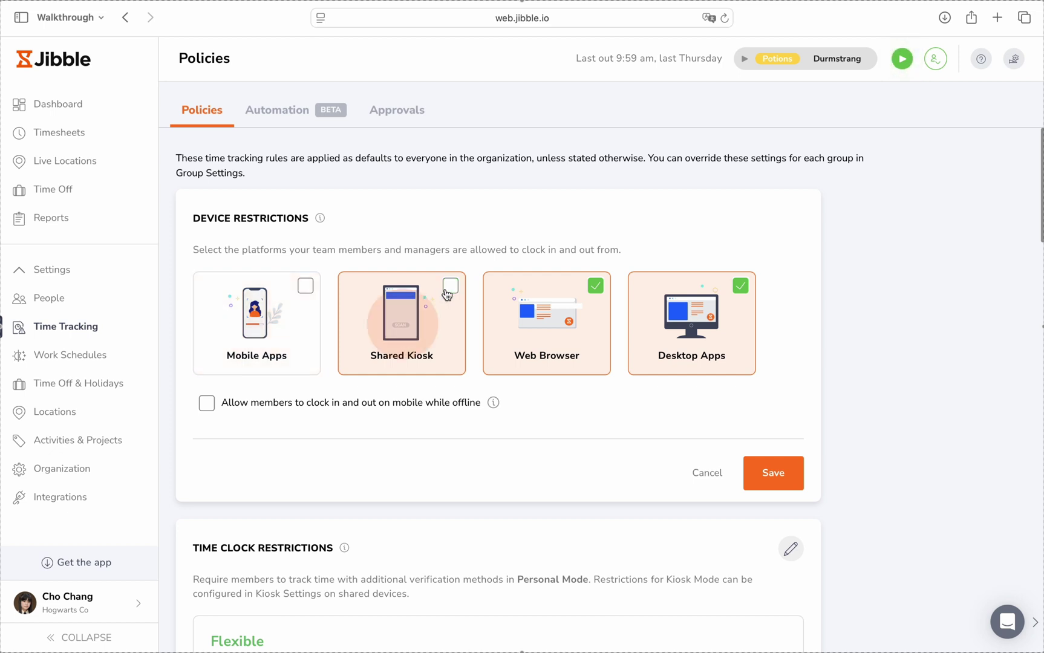
click(305, 290)
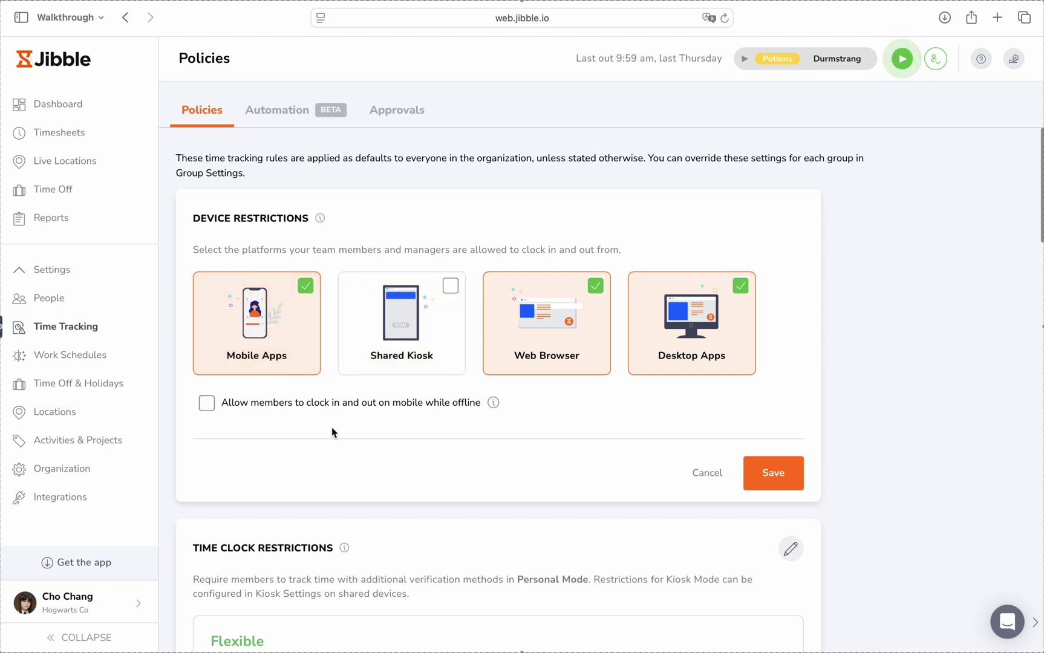
click(222, 404)
click(773, 470)
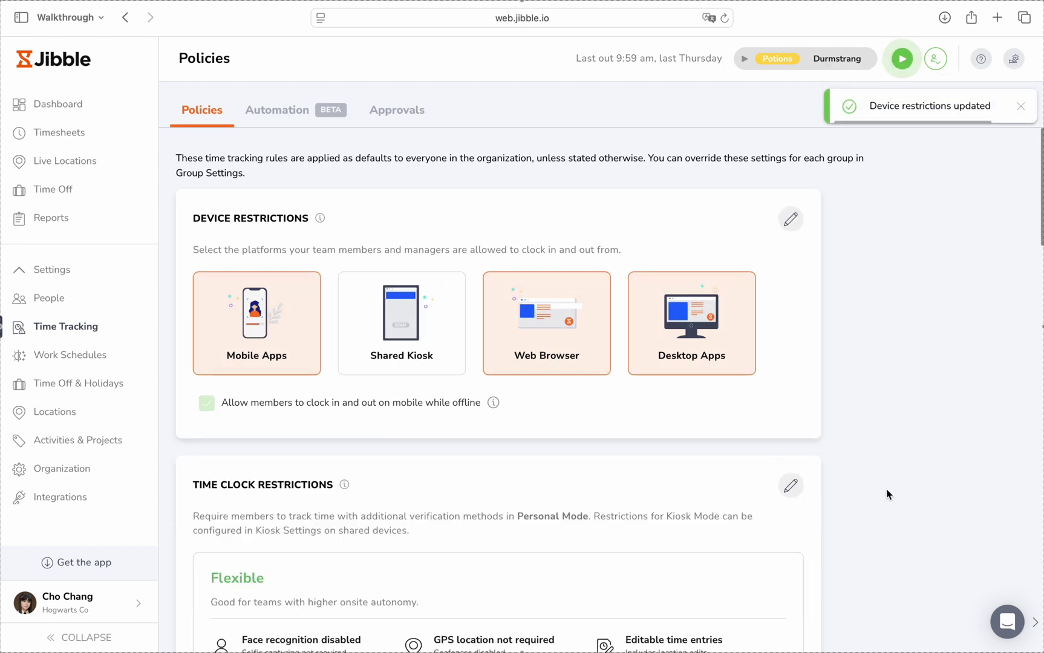
Step: Edit Time Clock Restrictions and bring the Custom card's verification and location options into view
scroll(885, 494, down, 2)
scroll(886, 495, down, 5)
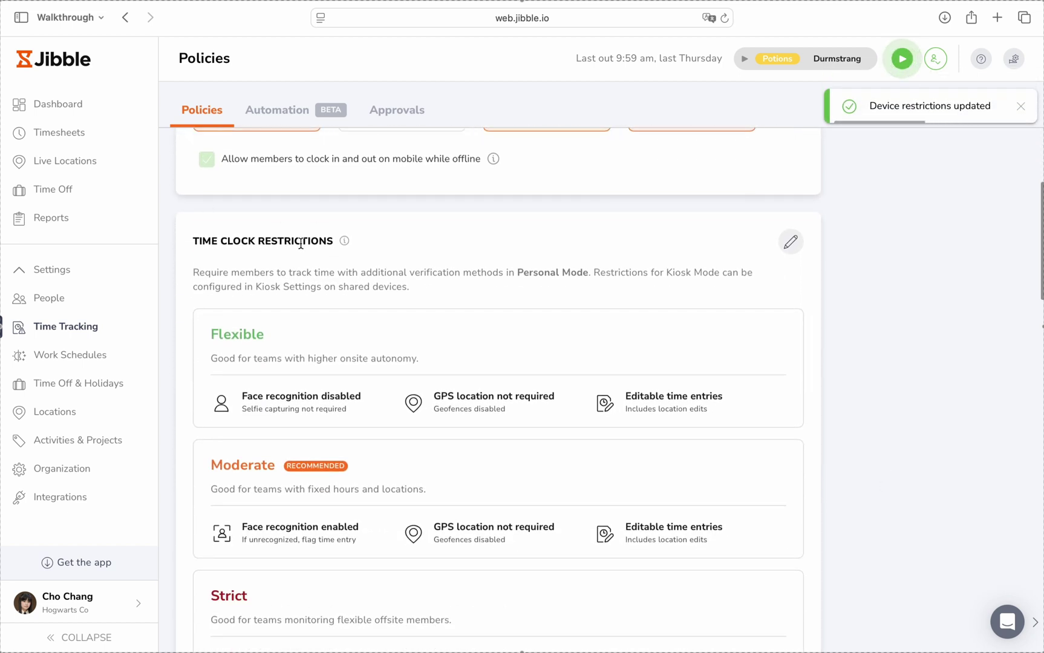
click(791, 248)
scroll(831, 417, down, 2)
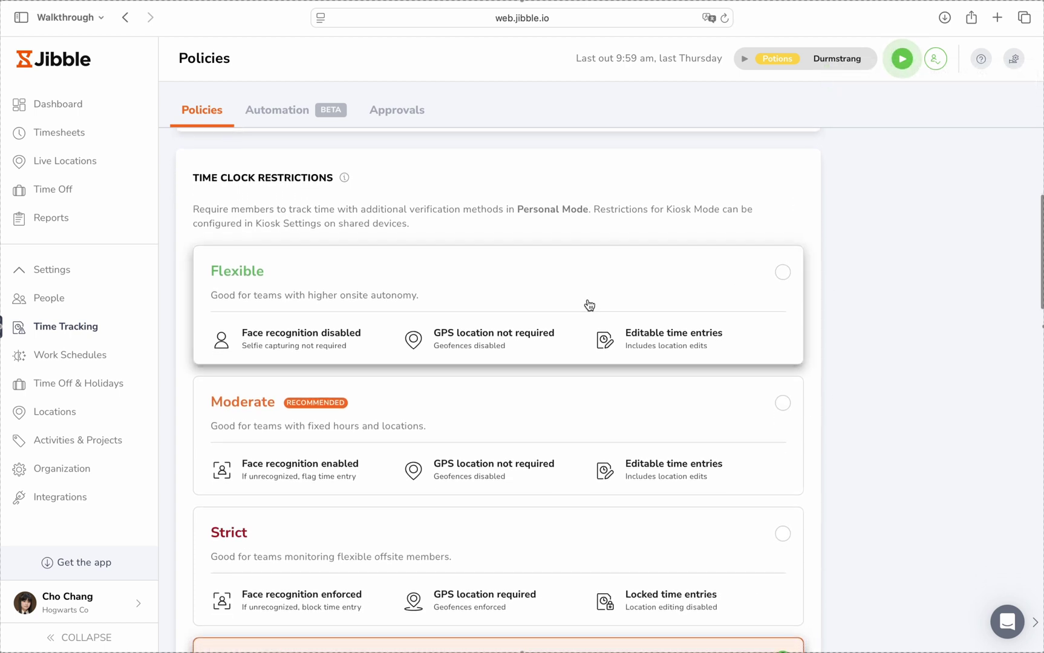
scroll(664, 430, down, 3)
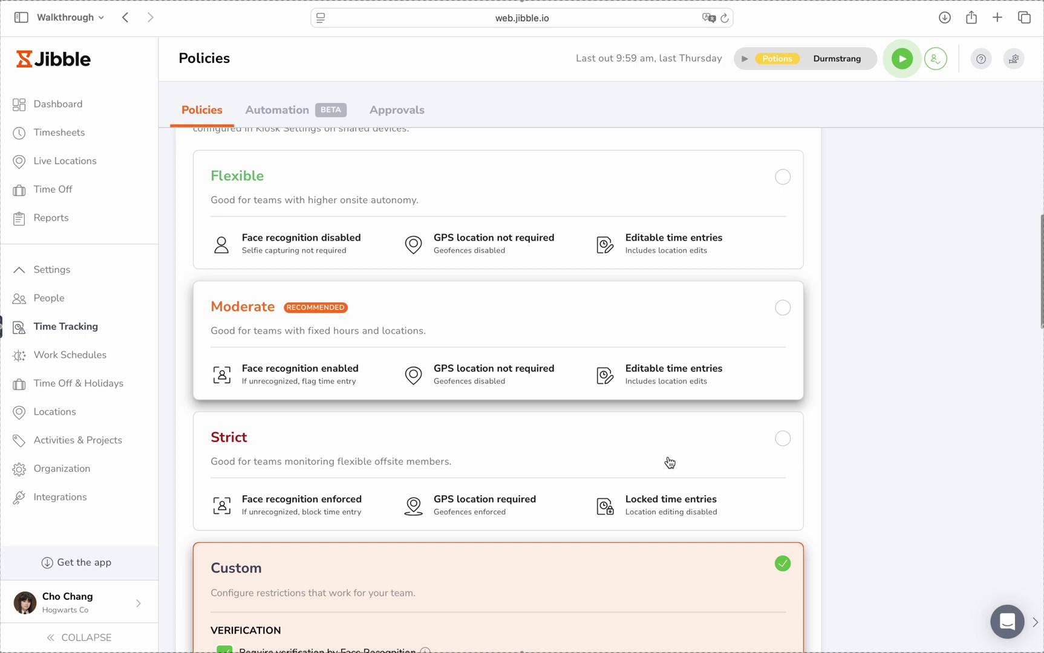
scroll(673, 496, down, 4)
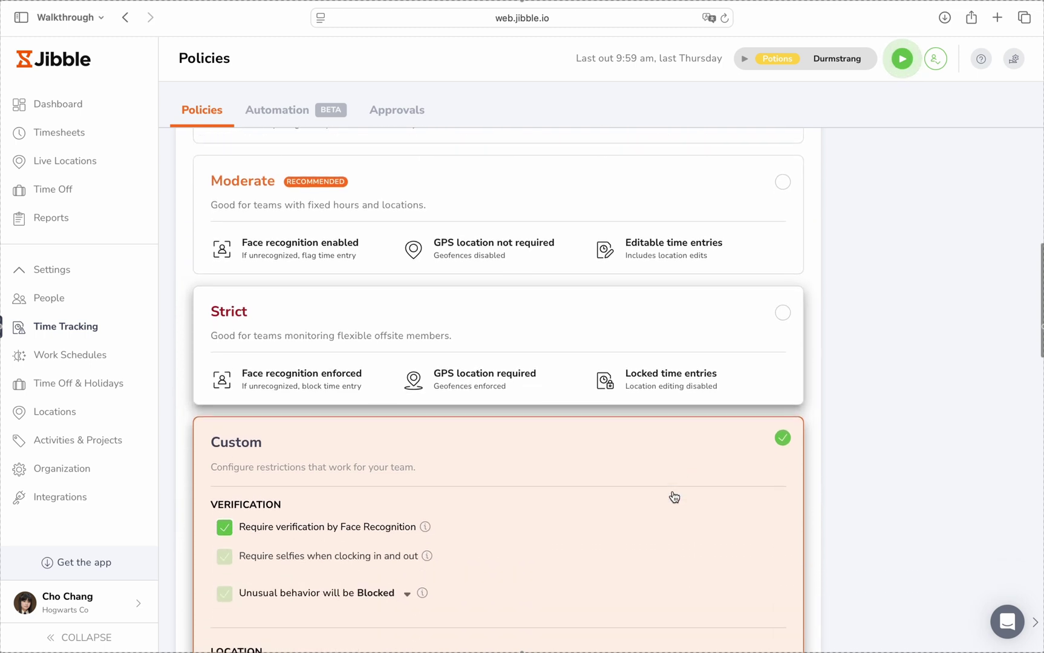
scroll(595, 537, down, 3)
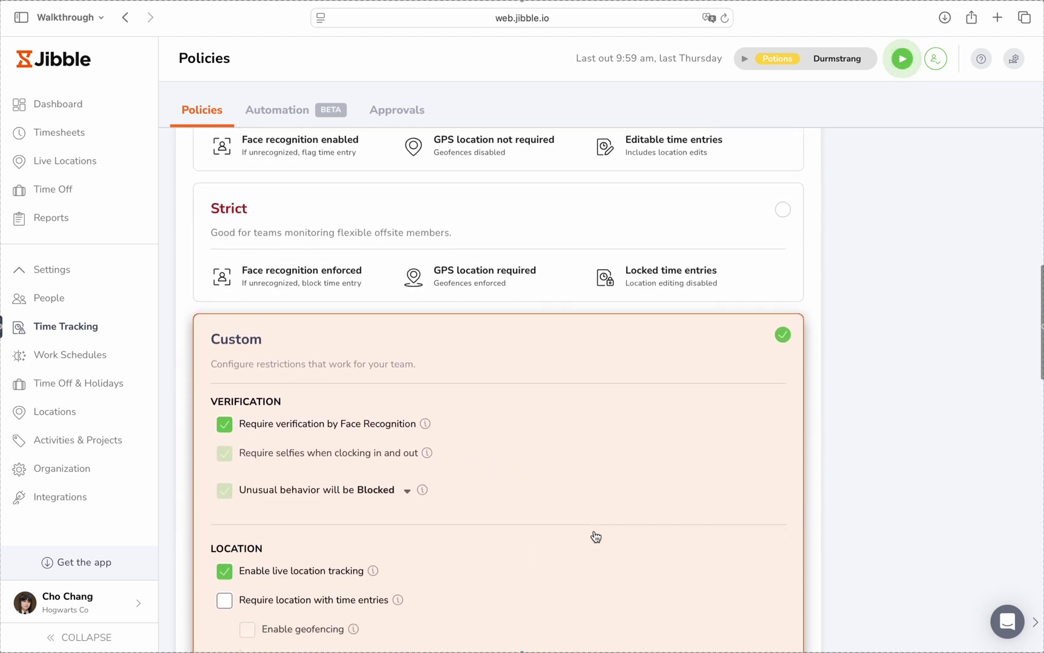
scroll(596, 537, down, 1)
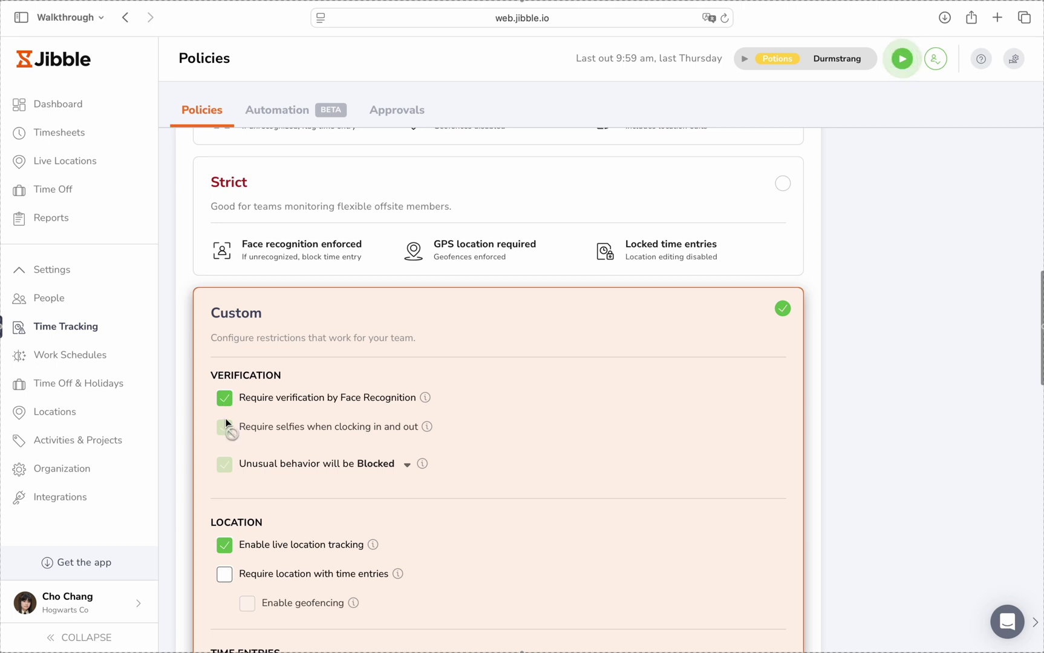
Step: Enable location with time entries, geofencing and required activity at clock-in, then save
scroll(261, 511, down, 3)
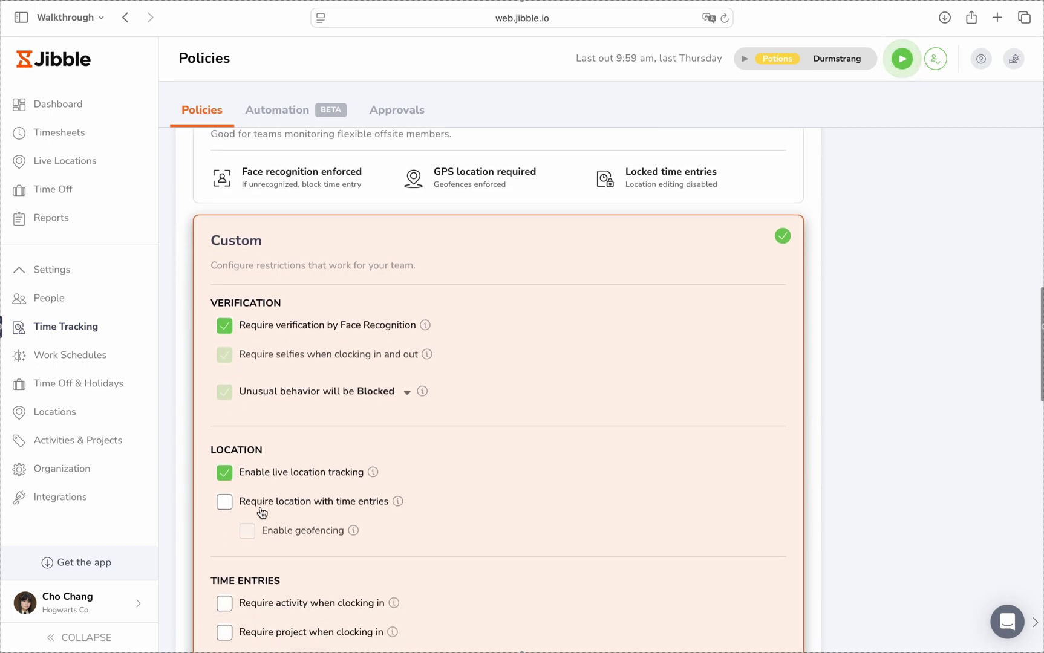
click(224, 477)
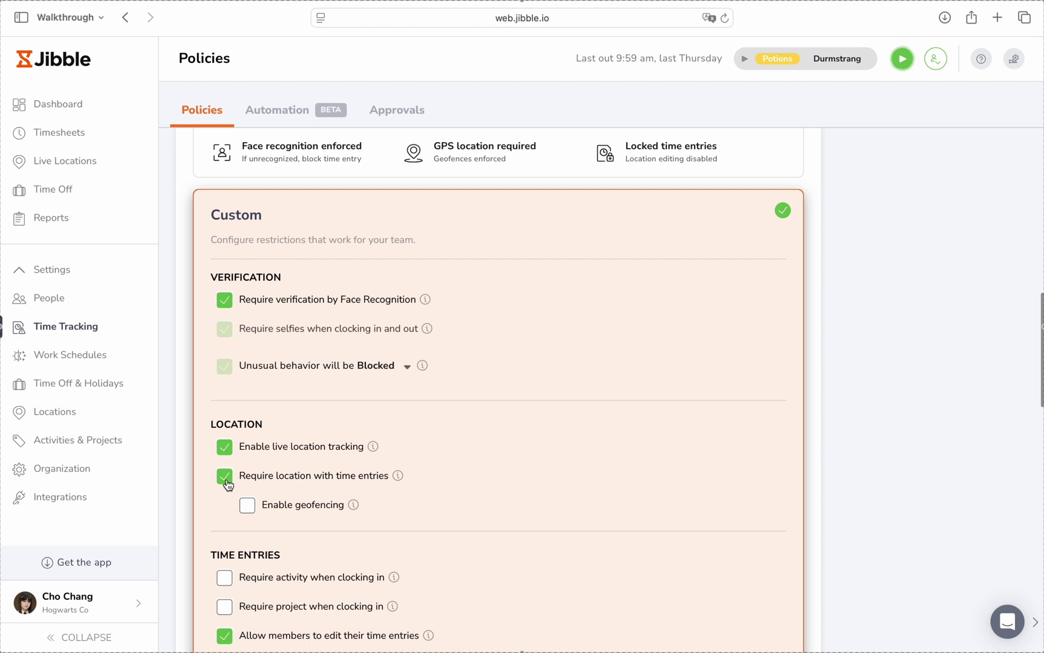
click(247, 507)
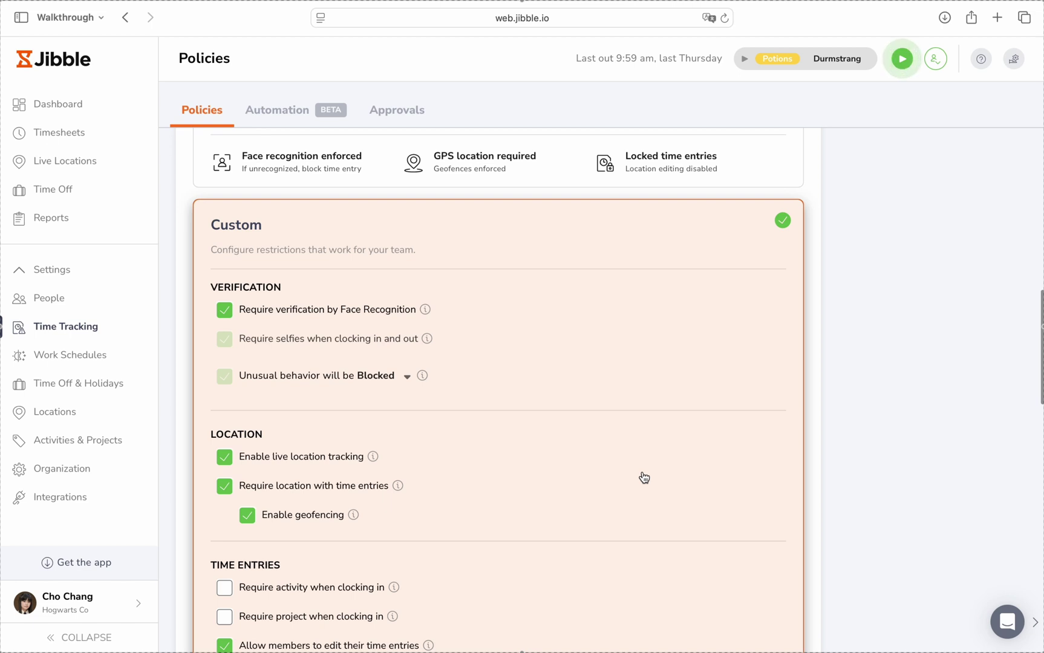
scroll(644, 478, down, 5)
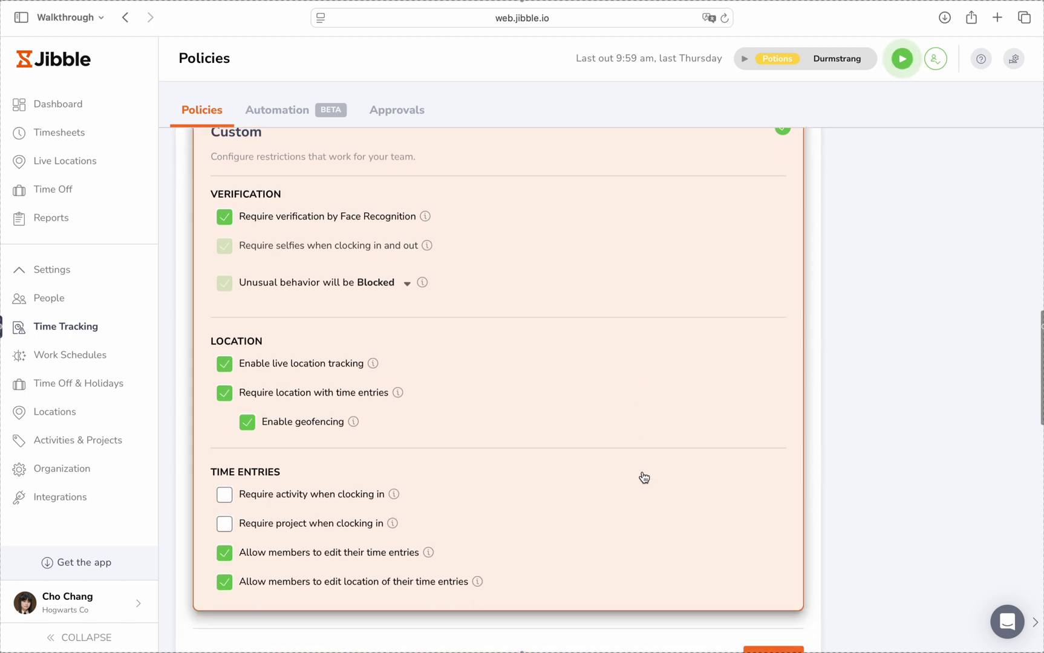
scroll(644, 478, down, 1)
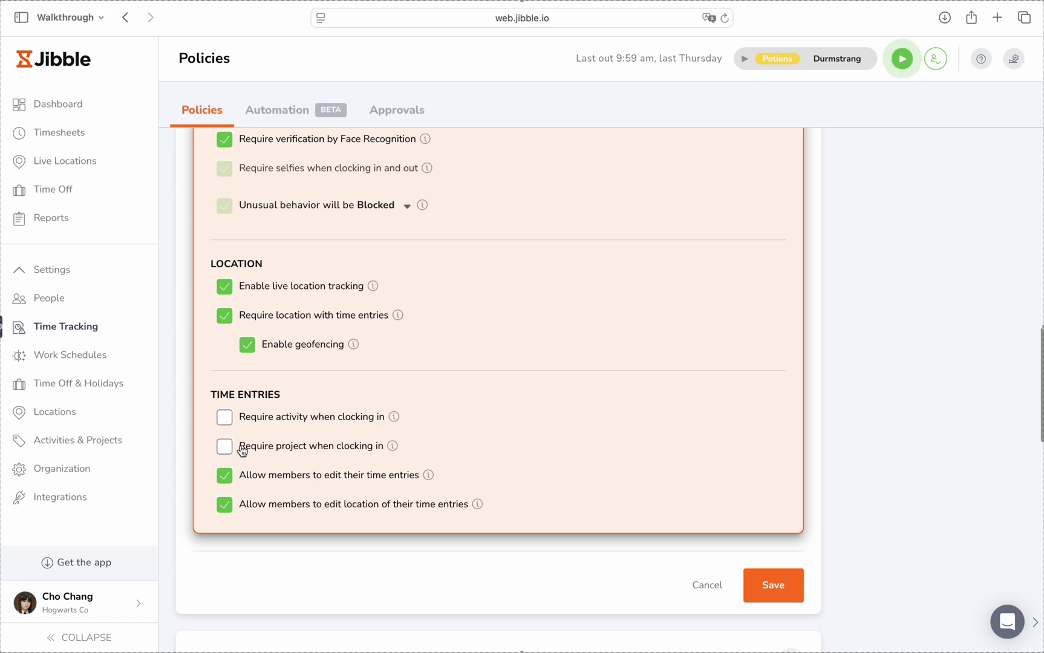
click(225, 419)
scroll(624, 478, down, 3)
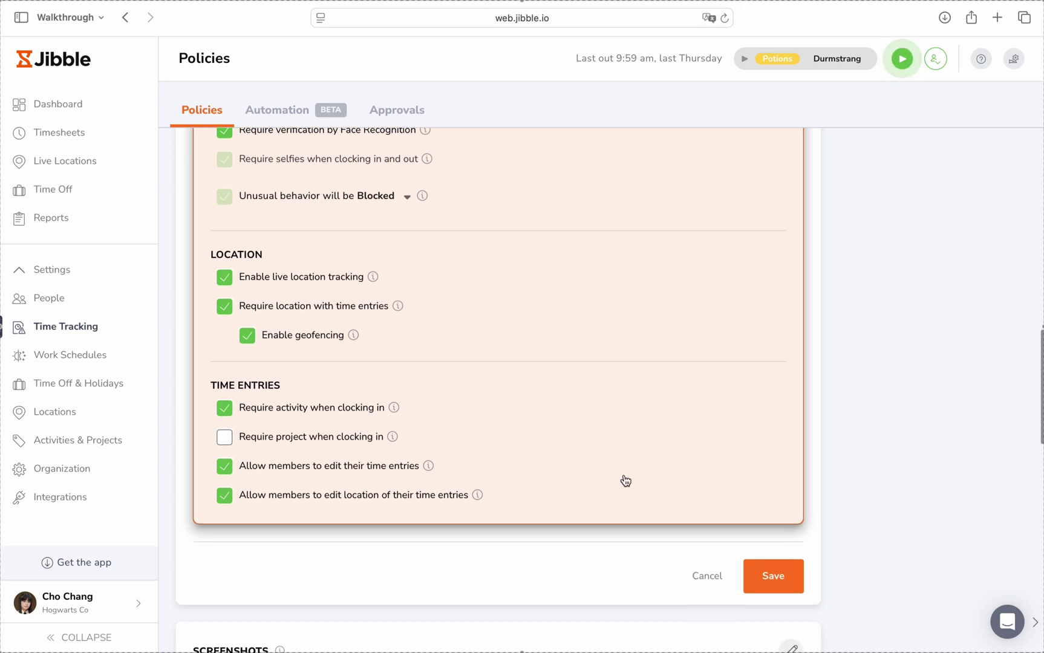
click(755, 514)
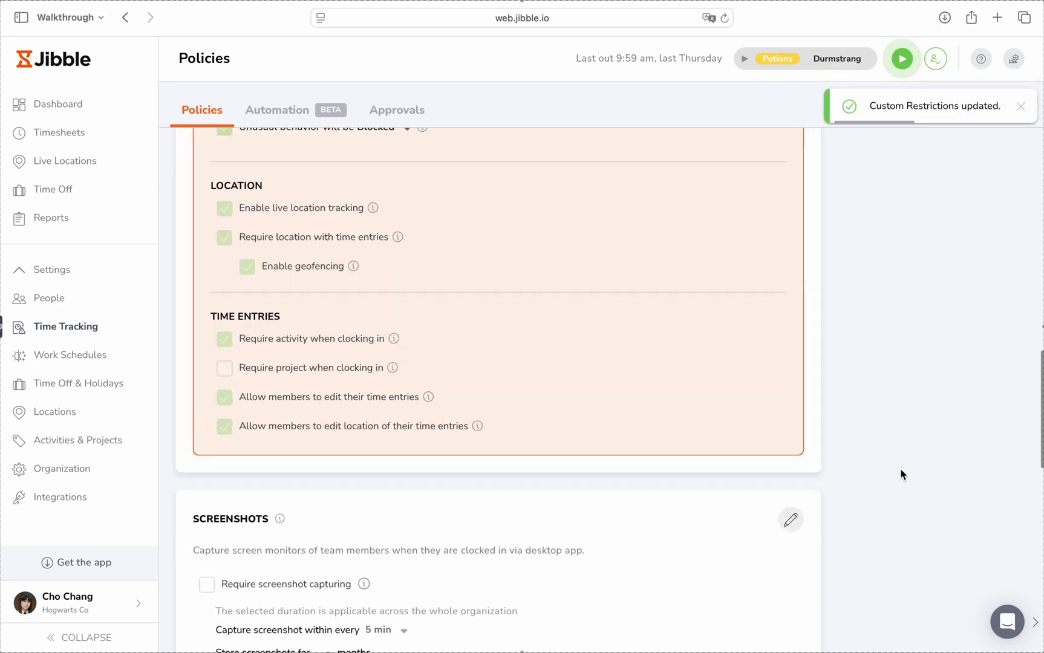
Step: Require screenshots every 5 min, stored 5 months at high quality, and save
scroll(901, 474, down, 5)
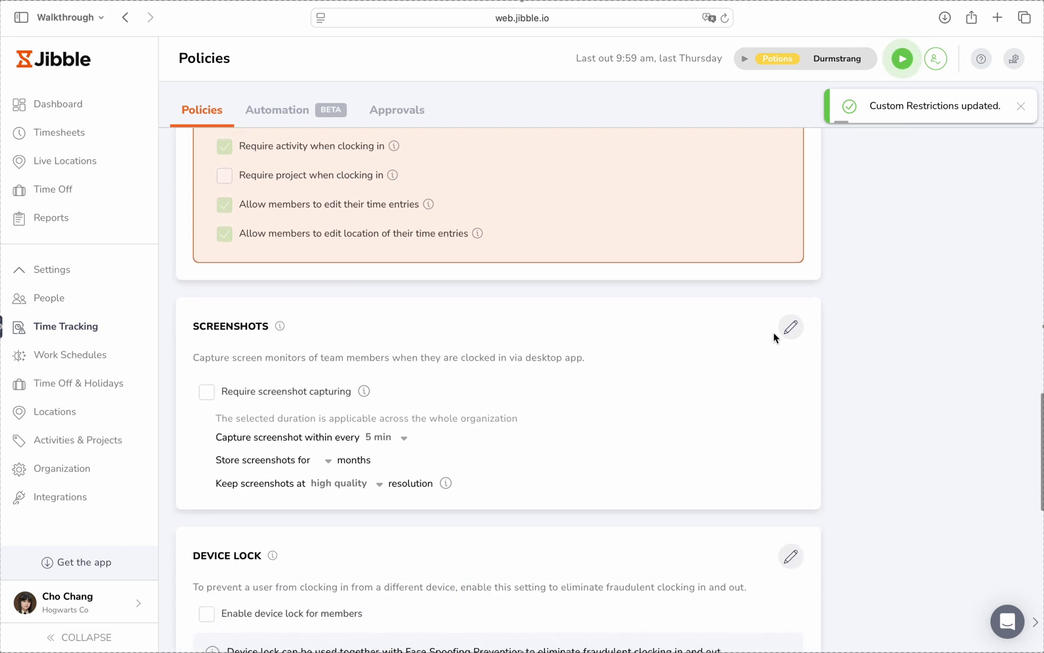
click(790, 328)
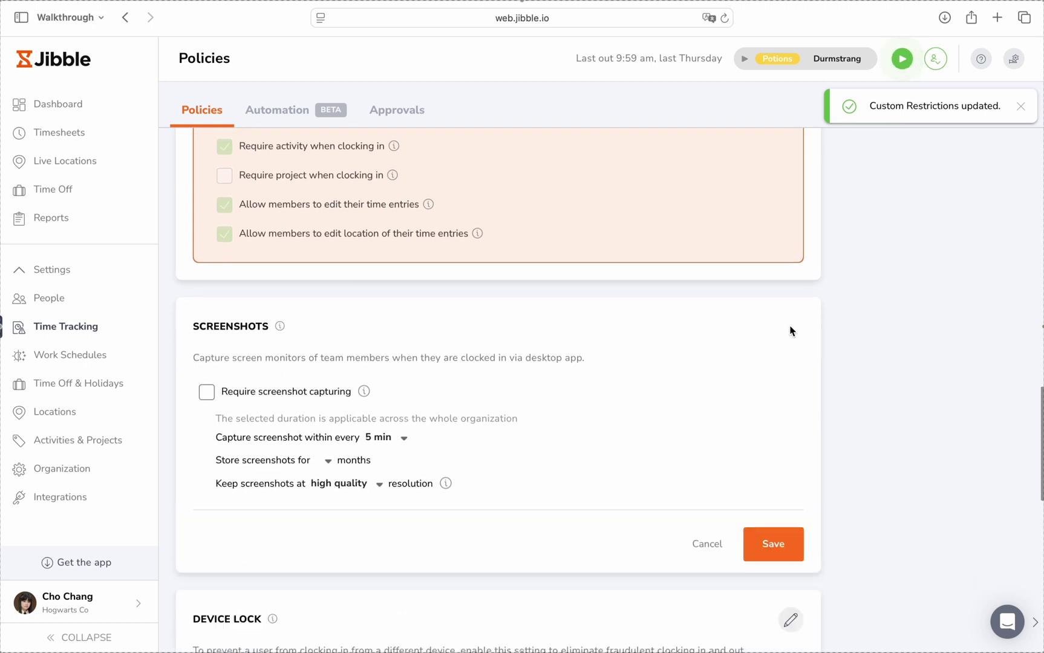
click(205, 393)
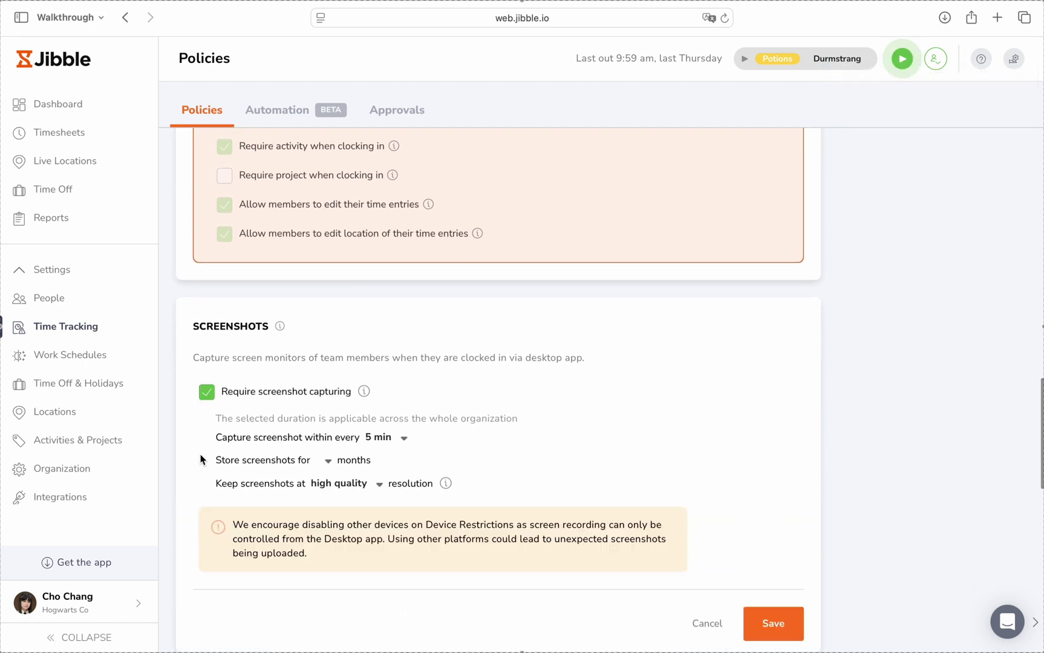
scroll(201, 458, down, 2)
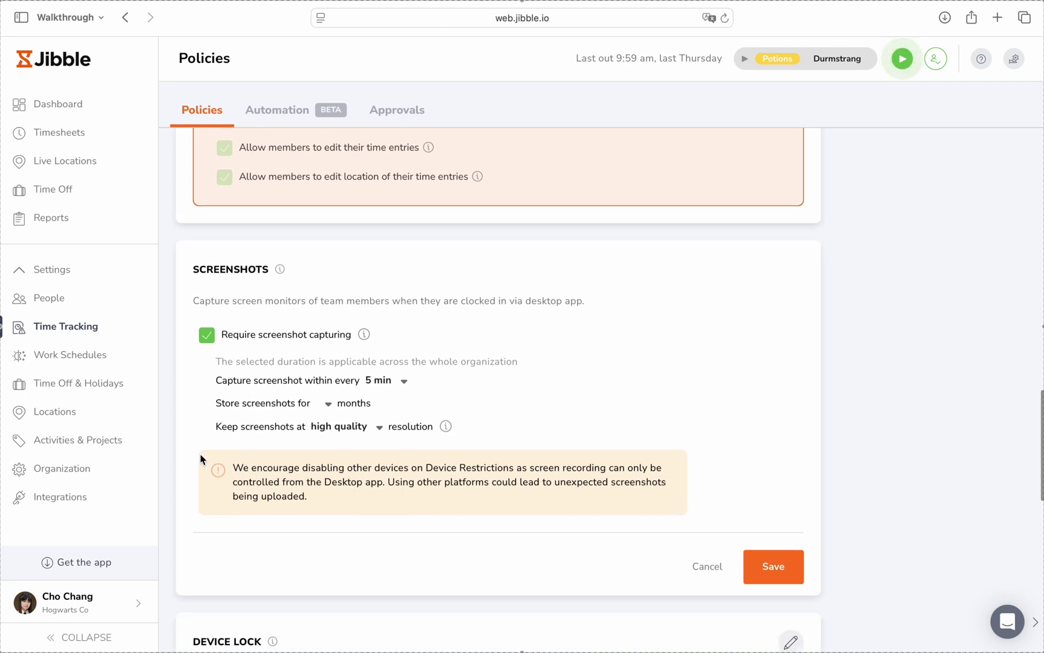
click(402, 381)
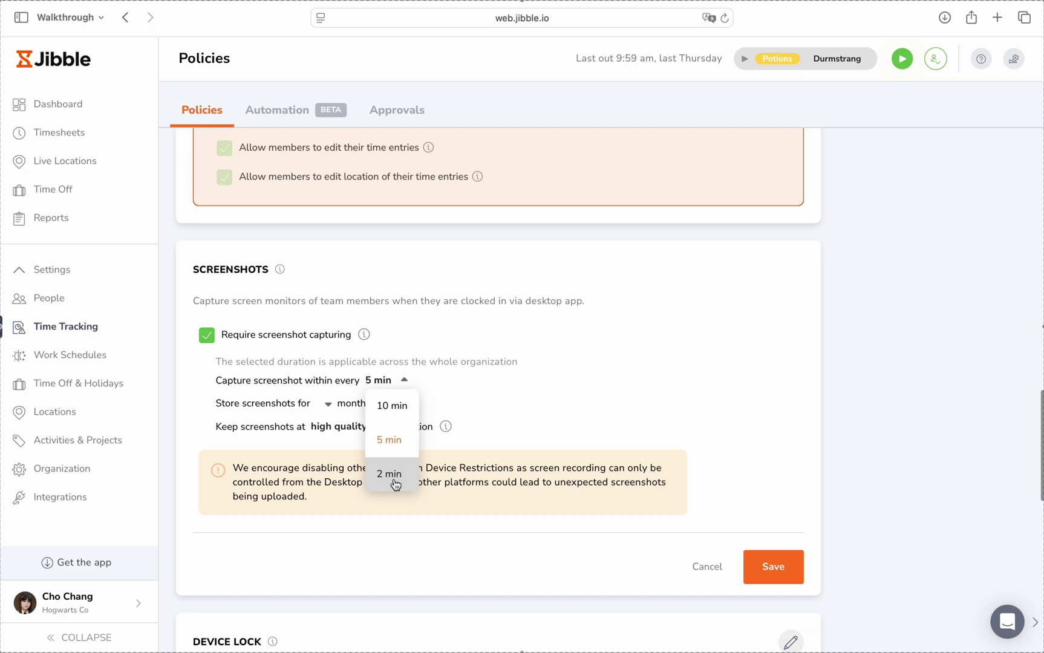
click(511, 434)
click(328, 404)
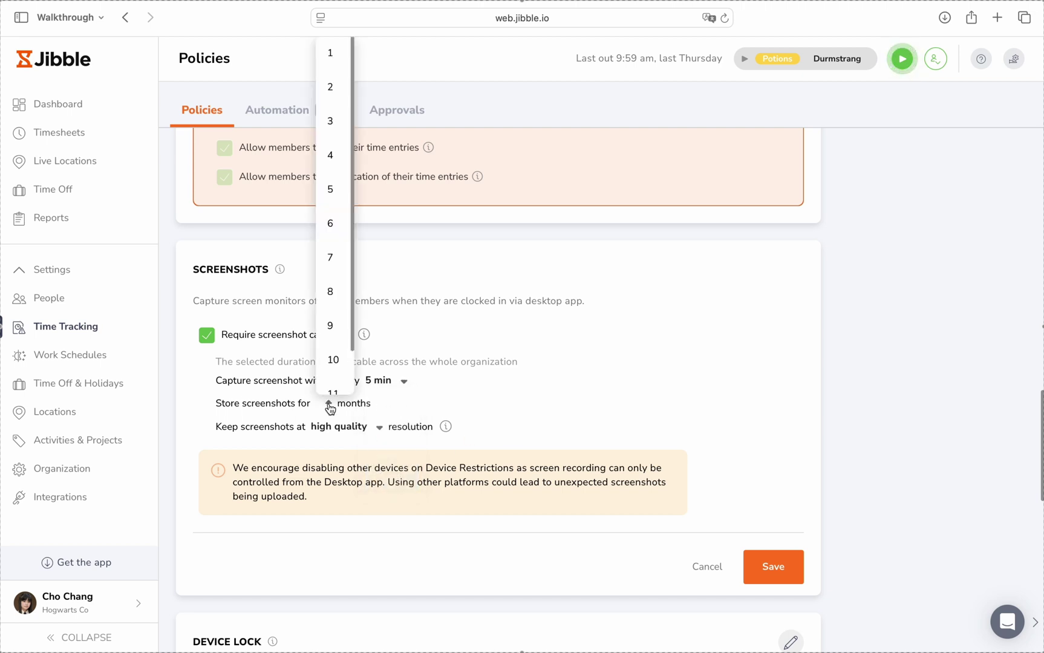
click(331, 189)
scroll(550, 457, down, 1)
click(361, 401)
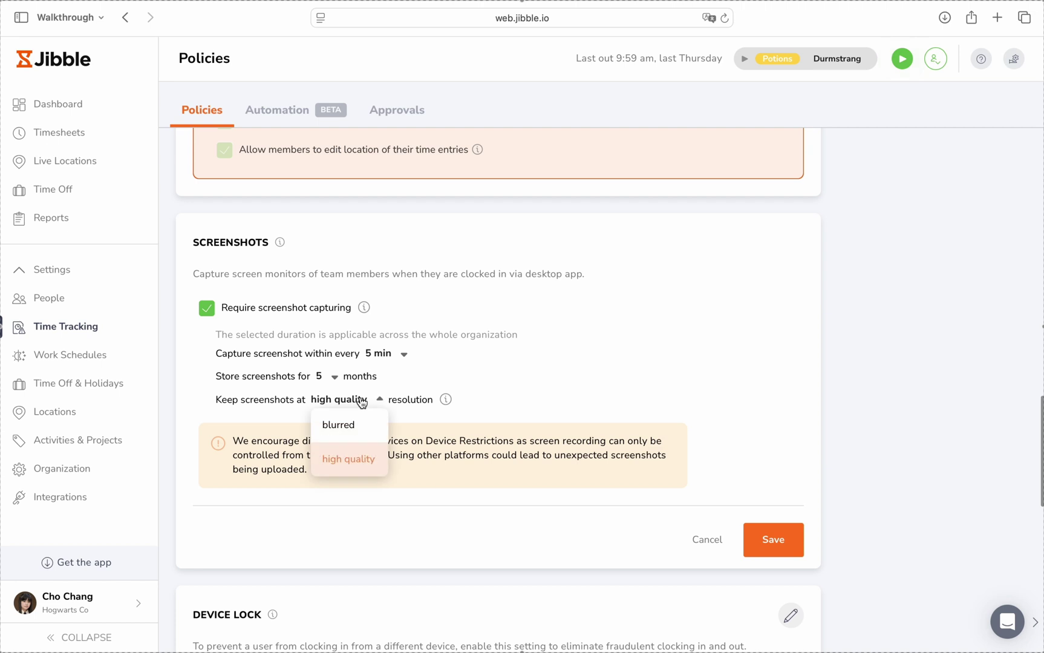
click(363, 461)
click(753, 534)
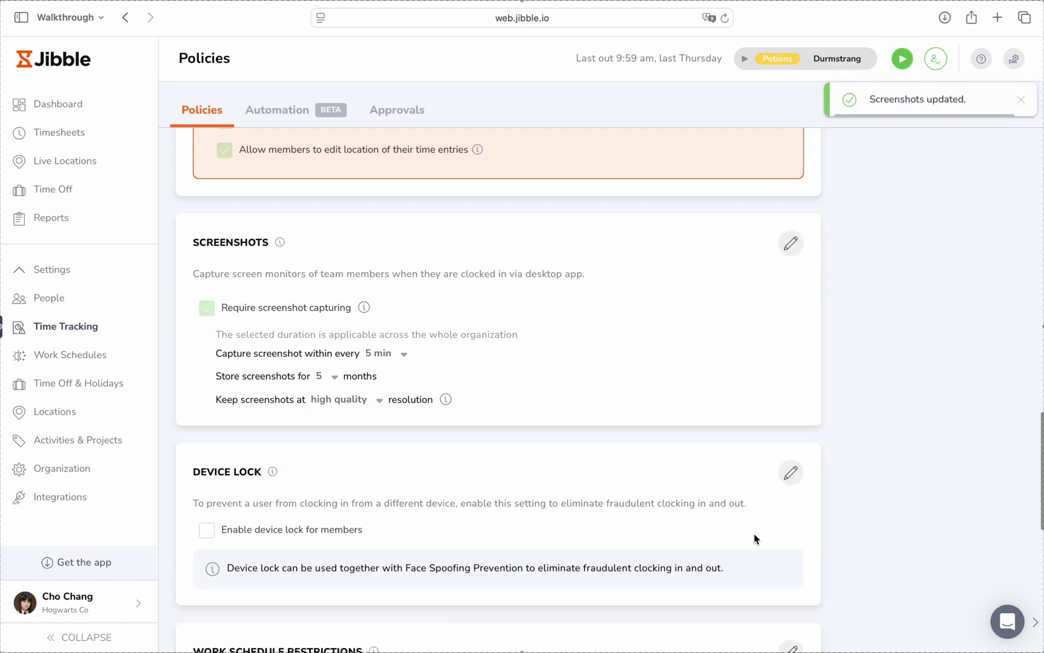
Step: Enable and save the device lock for members
scroll(885, 530, down, 2)
scroll(886, 534, down, 3)
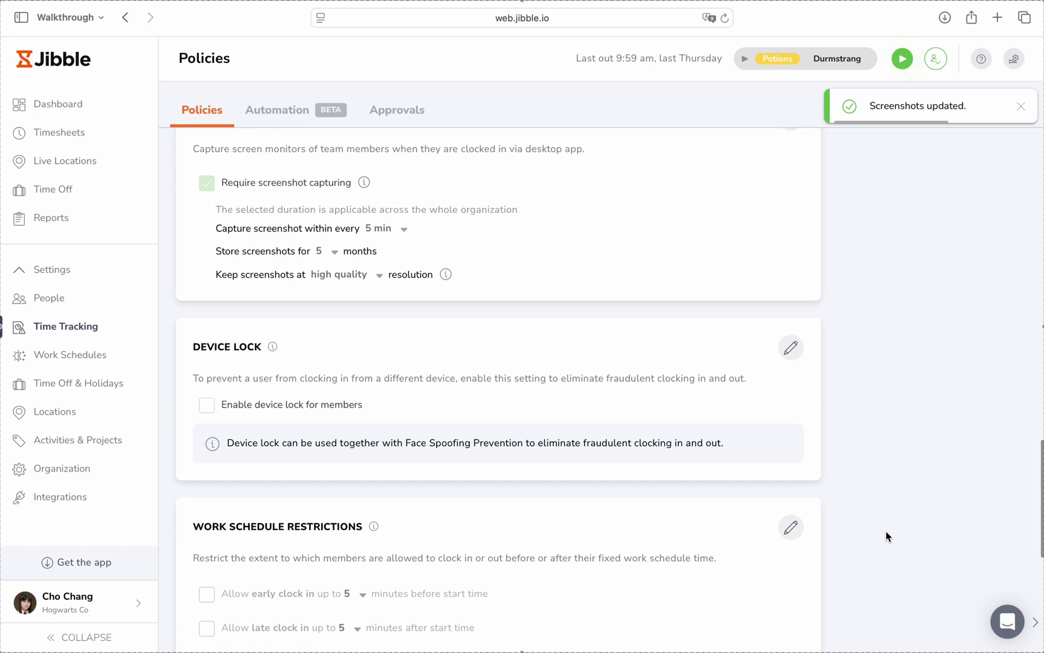
click(791, 350)
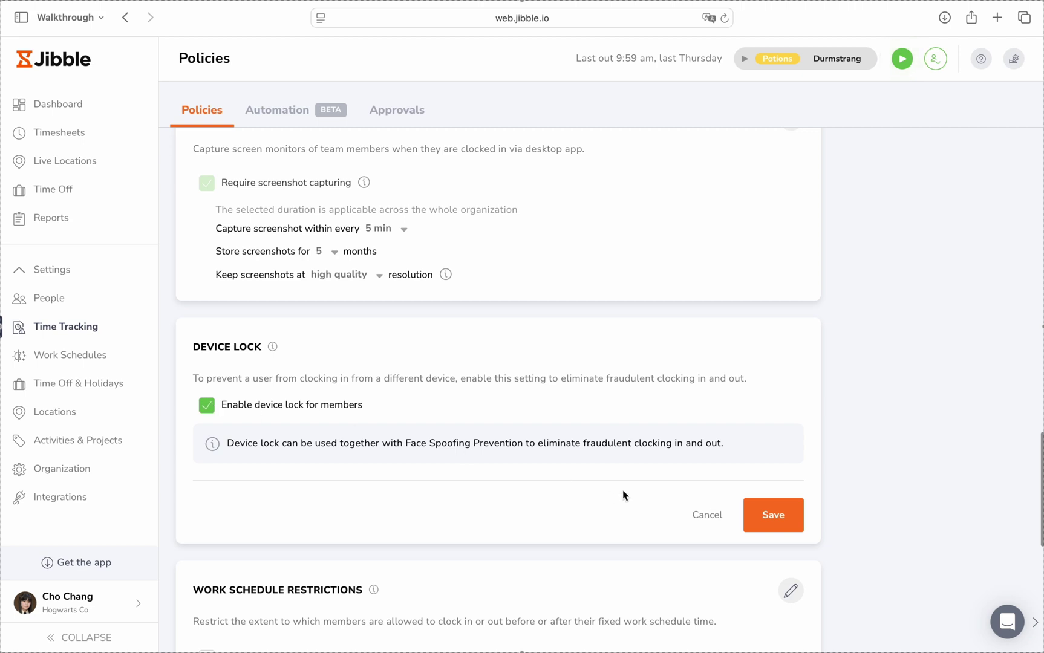
click(755, 511)
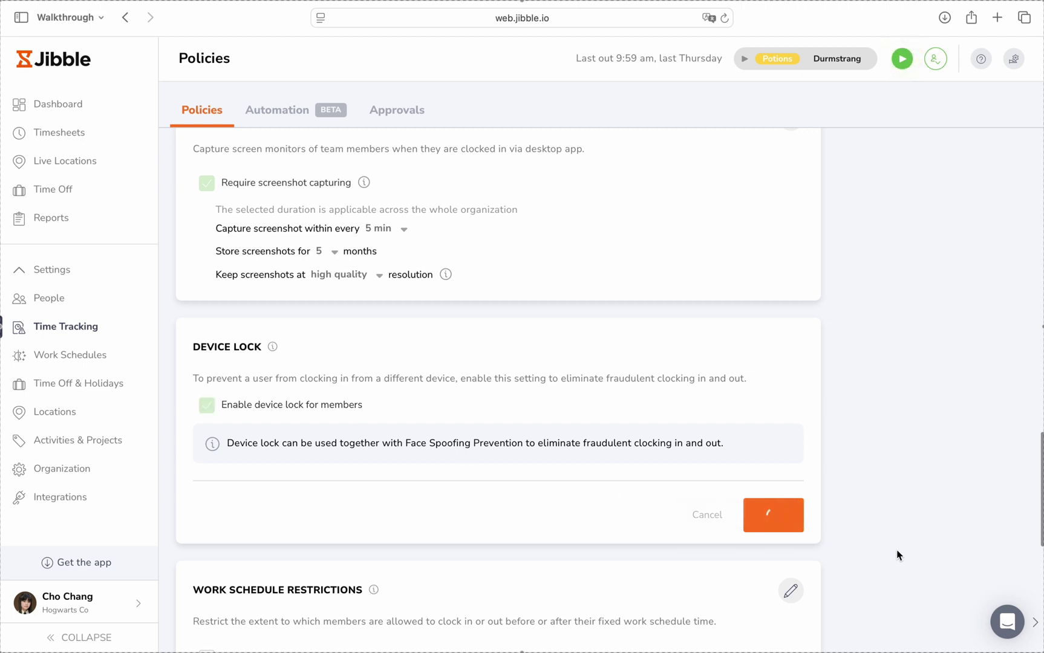
Step: Allow early clock-in and early clock-out up to 5 minutes each, and save the work schedule restrictions
scroll(898, 555, down, 2)
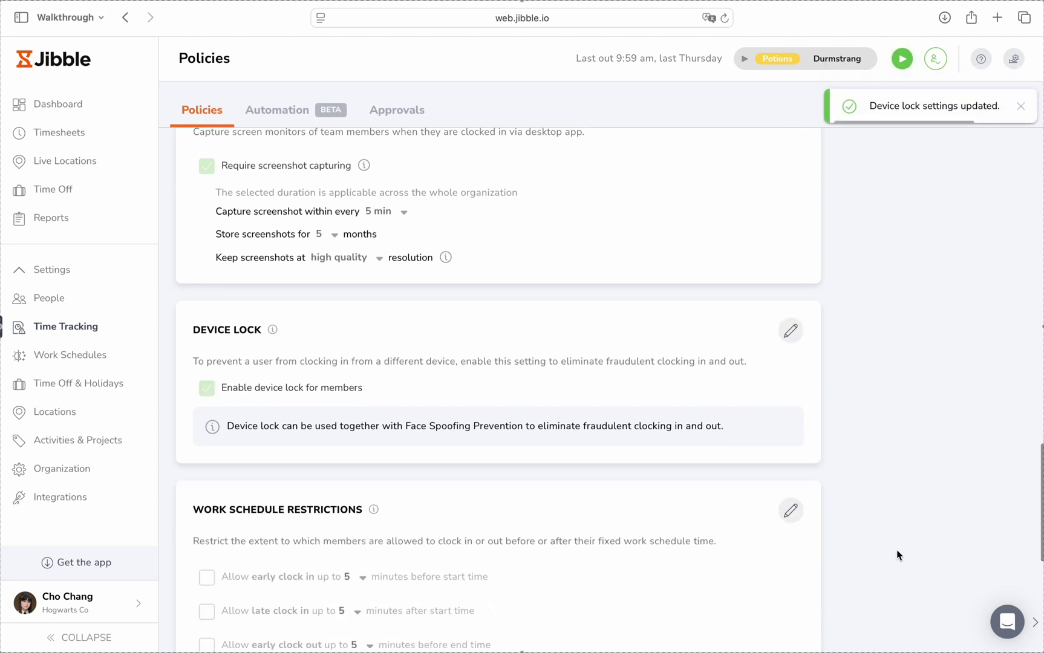
scroll(898, 555, down, 4)
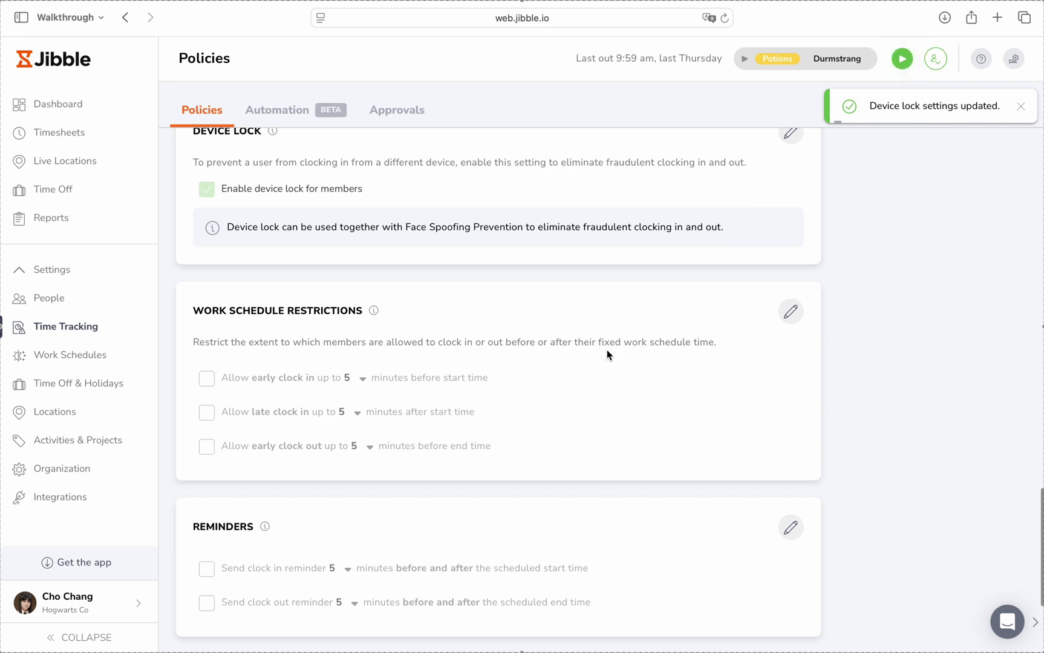
click(789, 314)
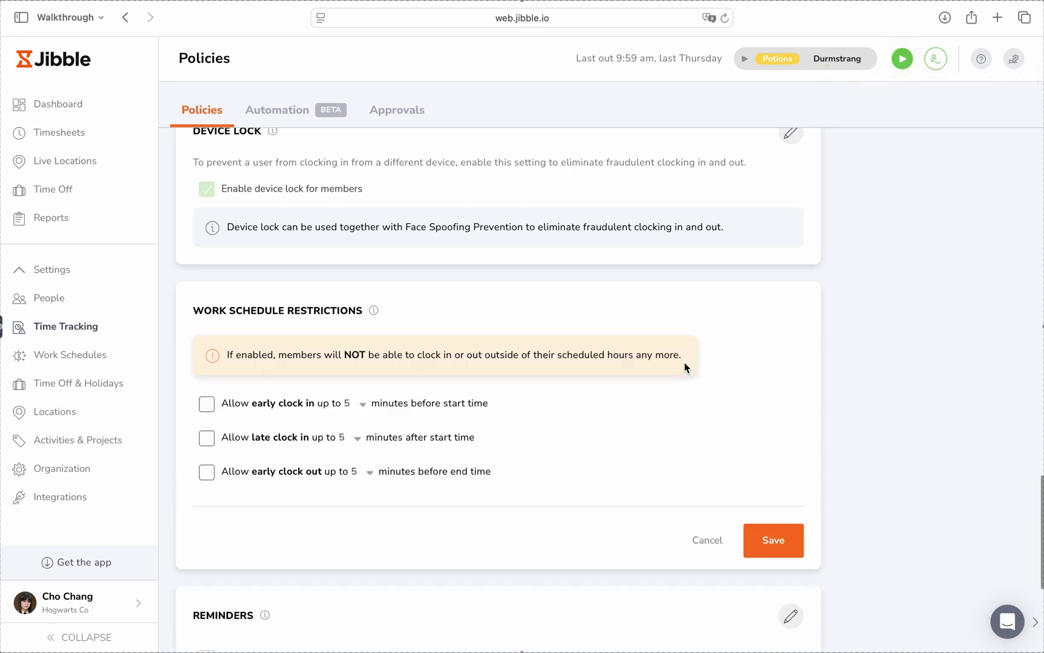
scroll(236, 403, down, 1)
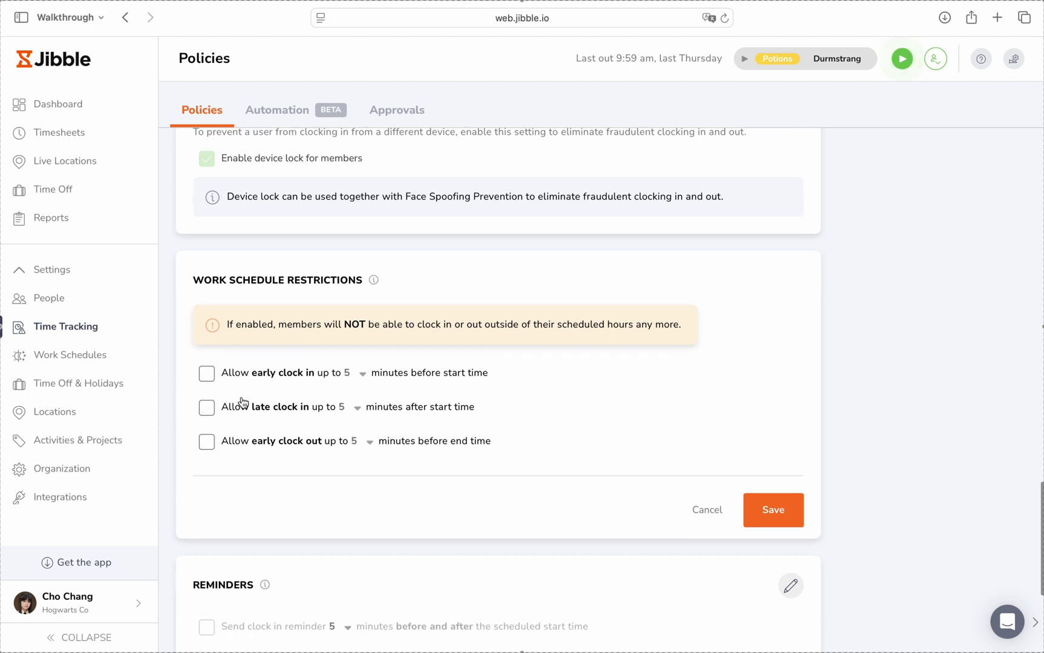
click(206, 373)
click(361, 373)
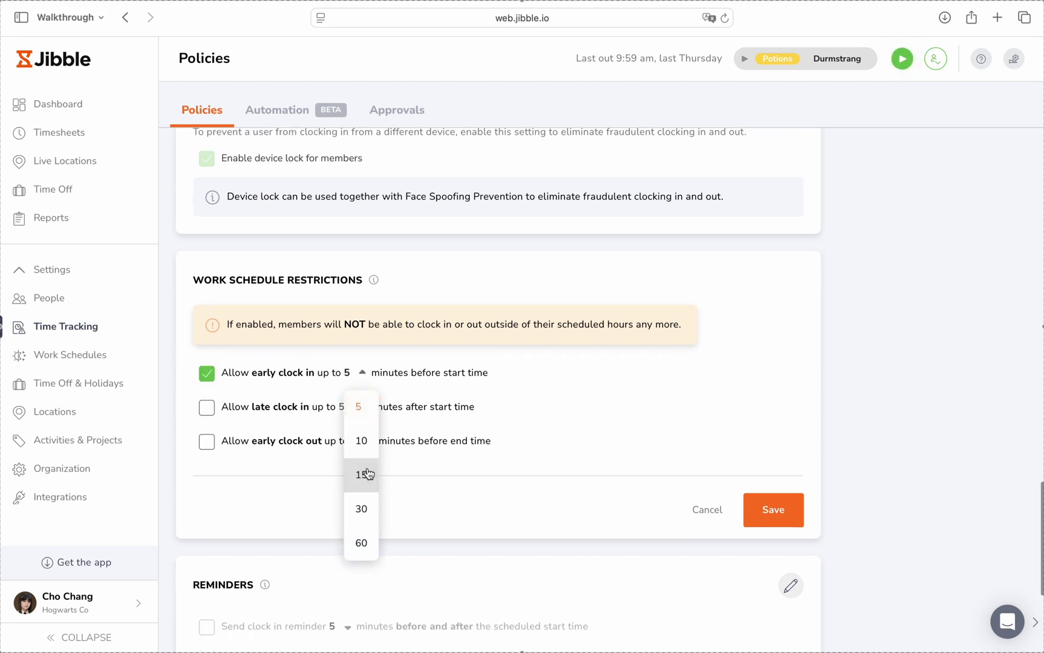
click(364, 410)
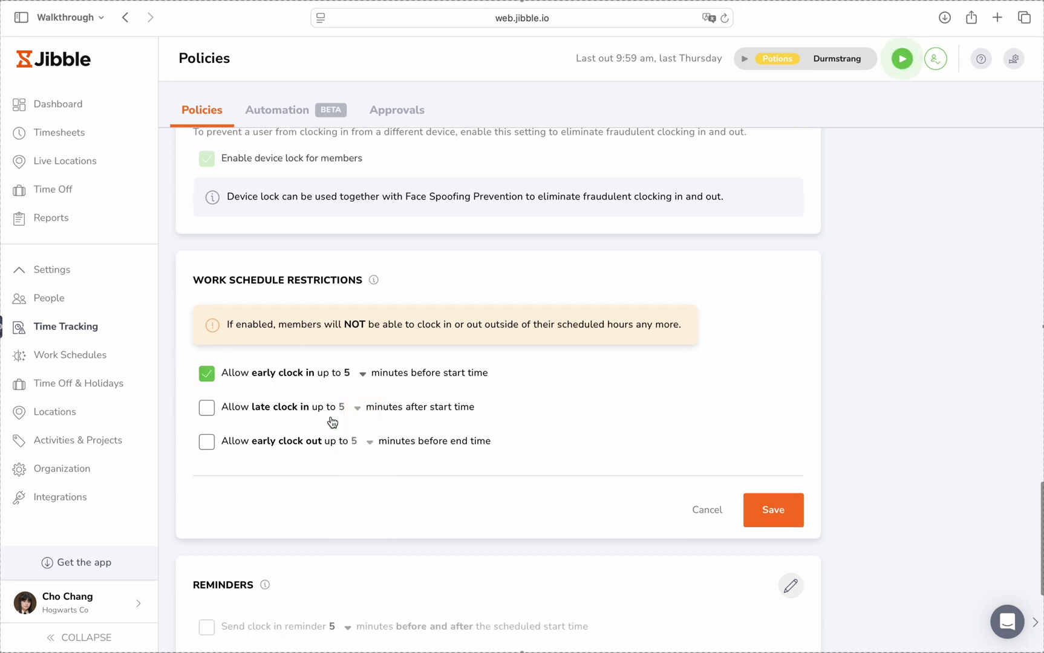
click(206, 441)
click(369, 442)
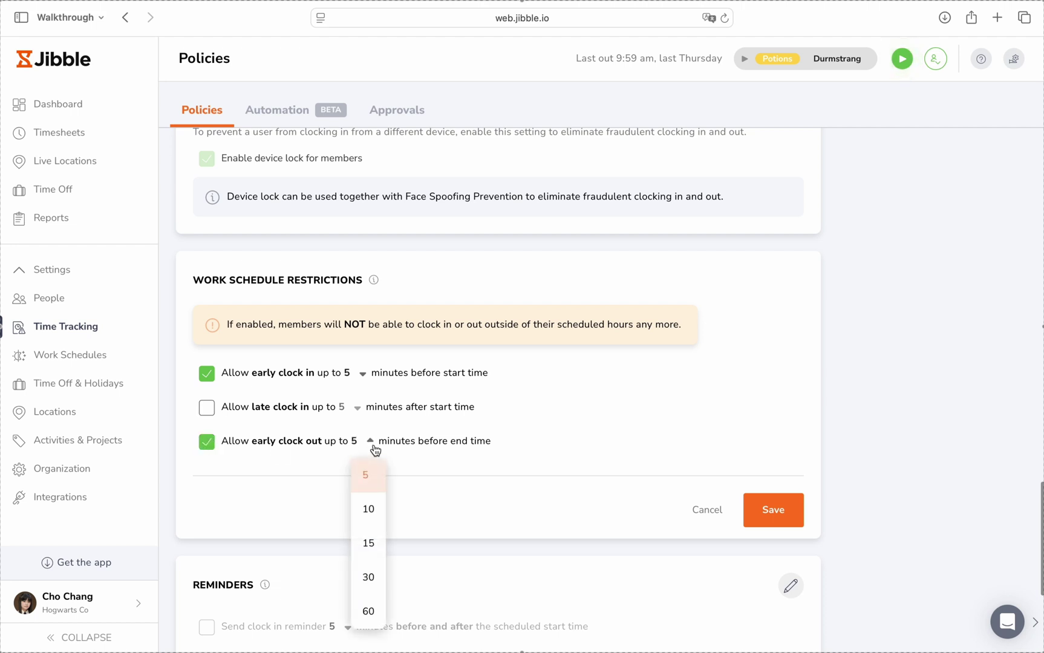
click(371, 476)
click(772, 509)
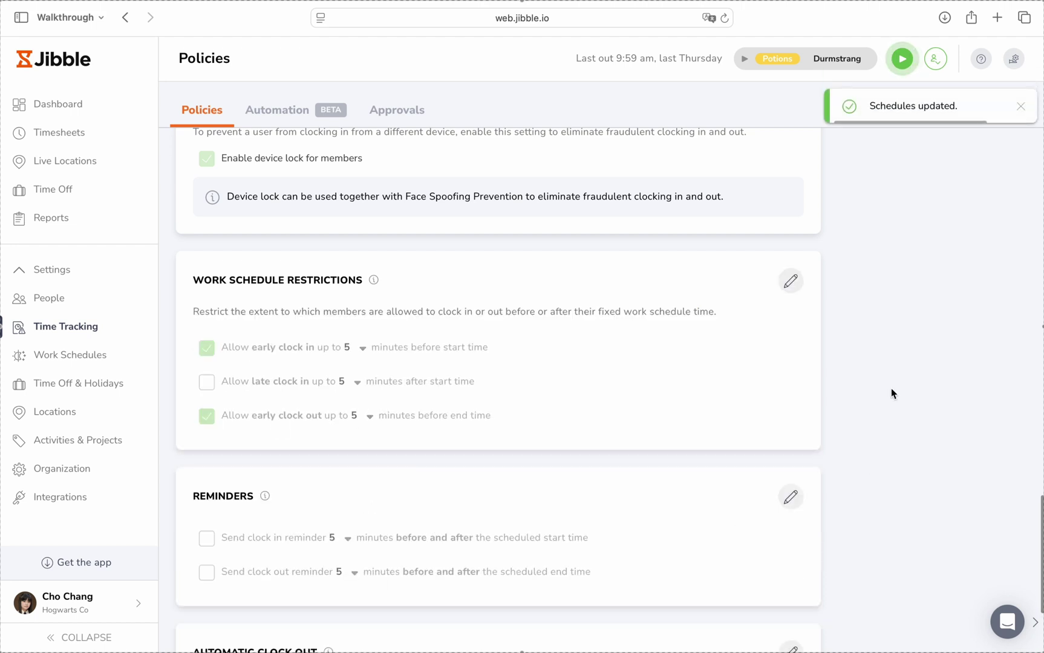
Step: Enable clock-in and clock-out reminders at 5 minutes each and save them
scroll(892, 393, down, 3)
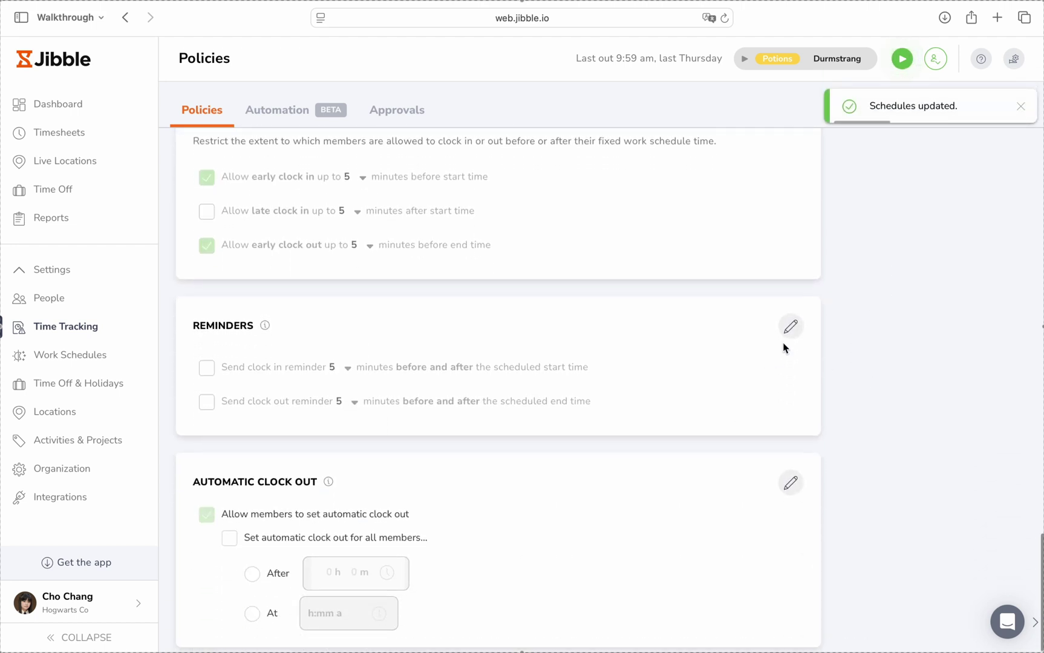
click(789, 327)
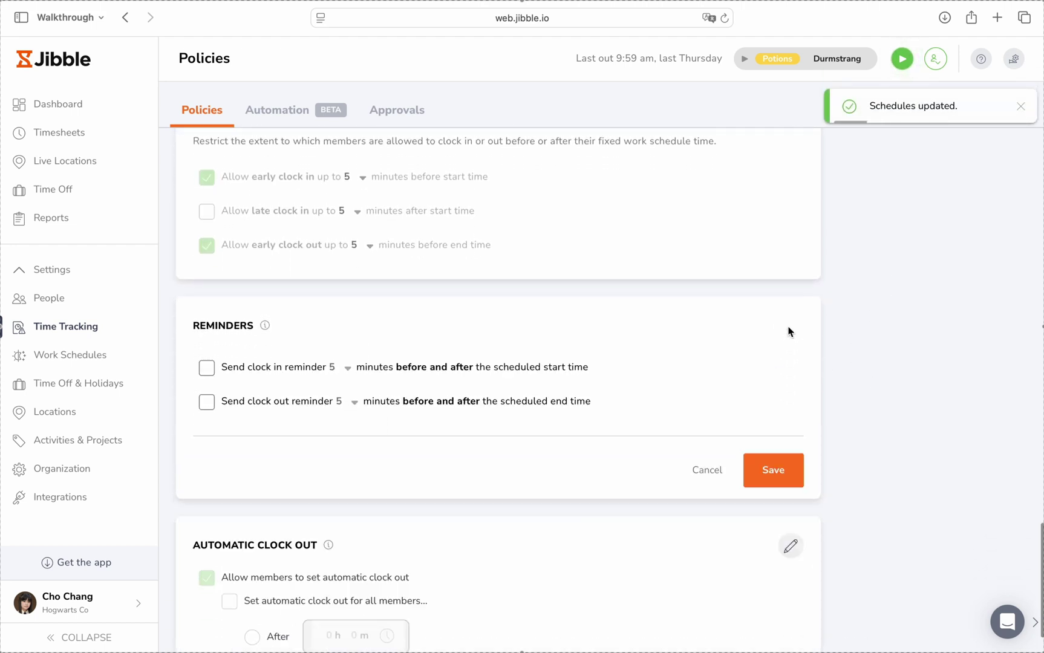
click(206, 369)
click(207, 402)
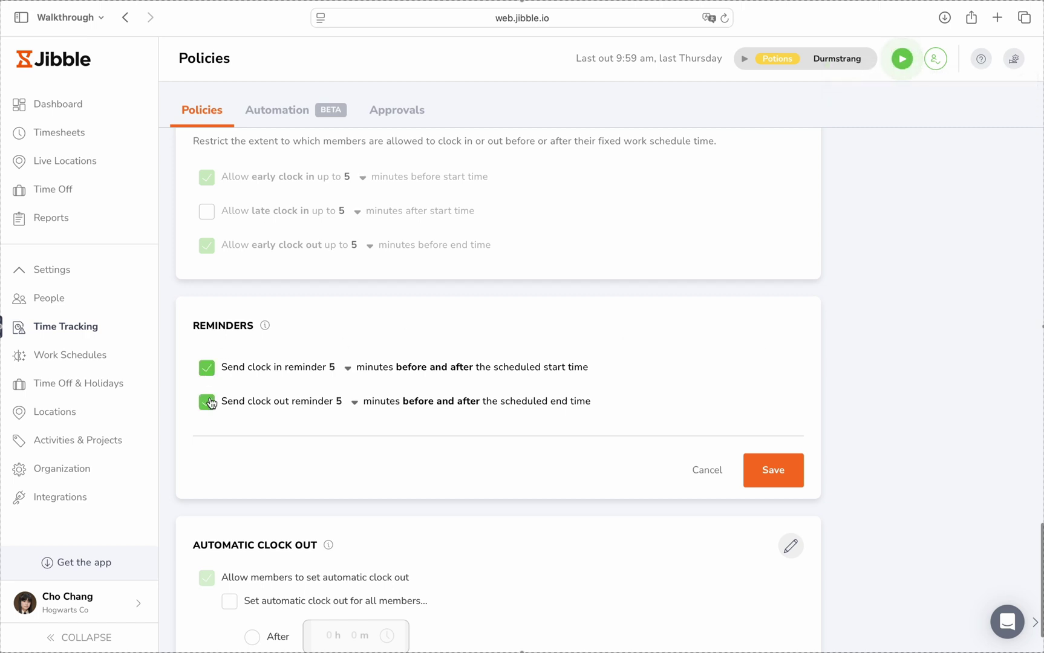
click(354, 402)
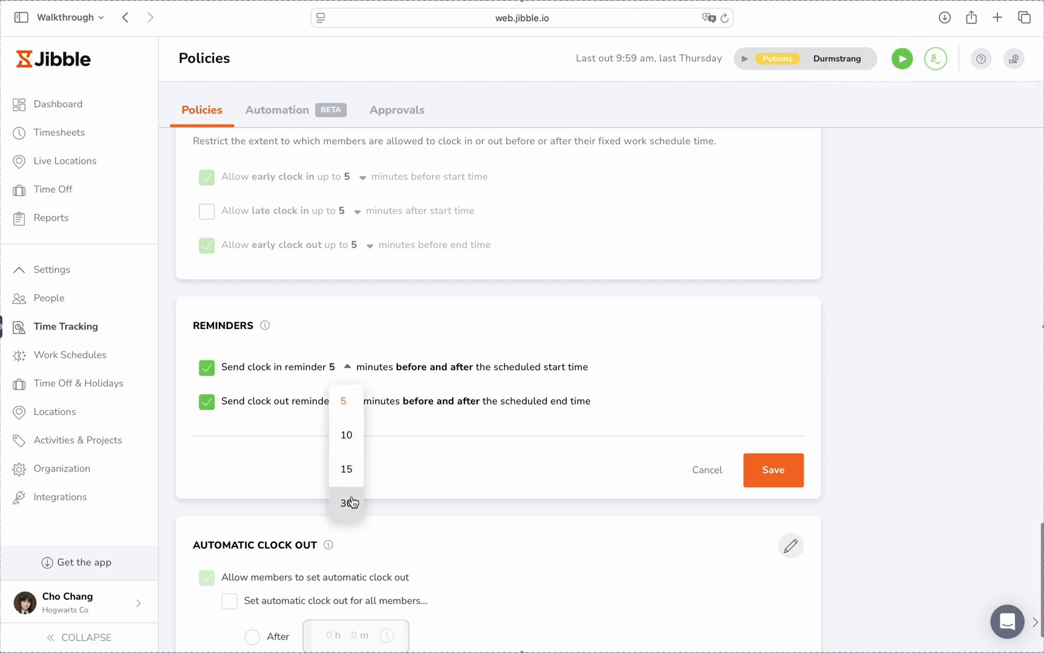
click(370, 427)
click(355, 401)
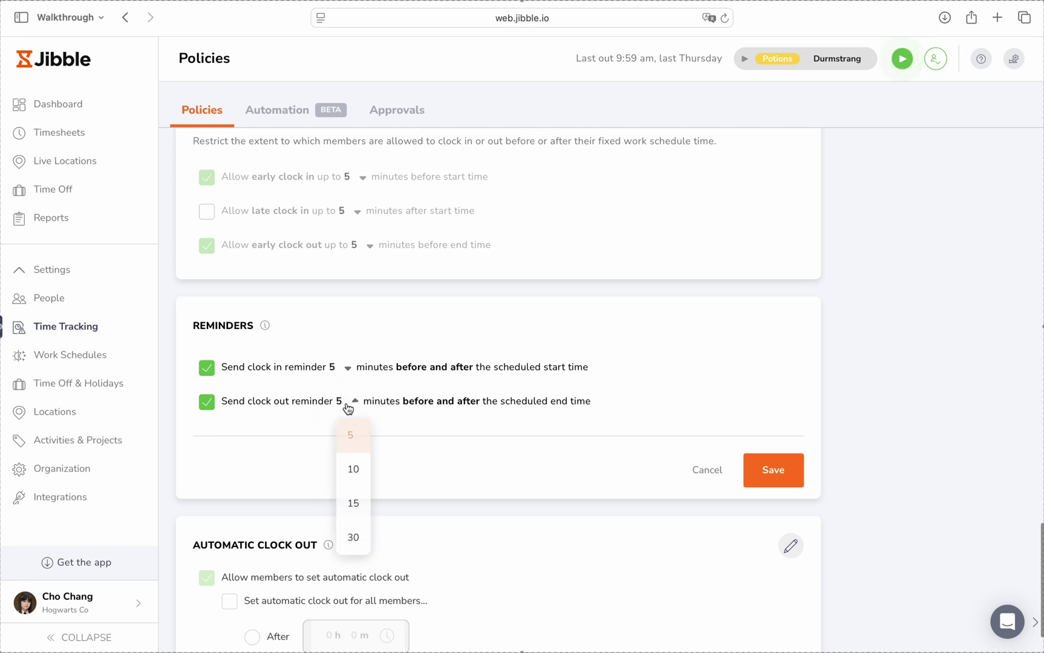
click(439, 488)
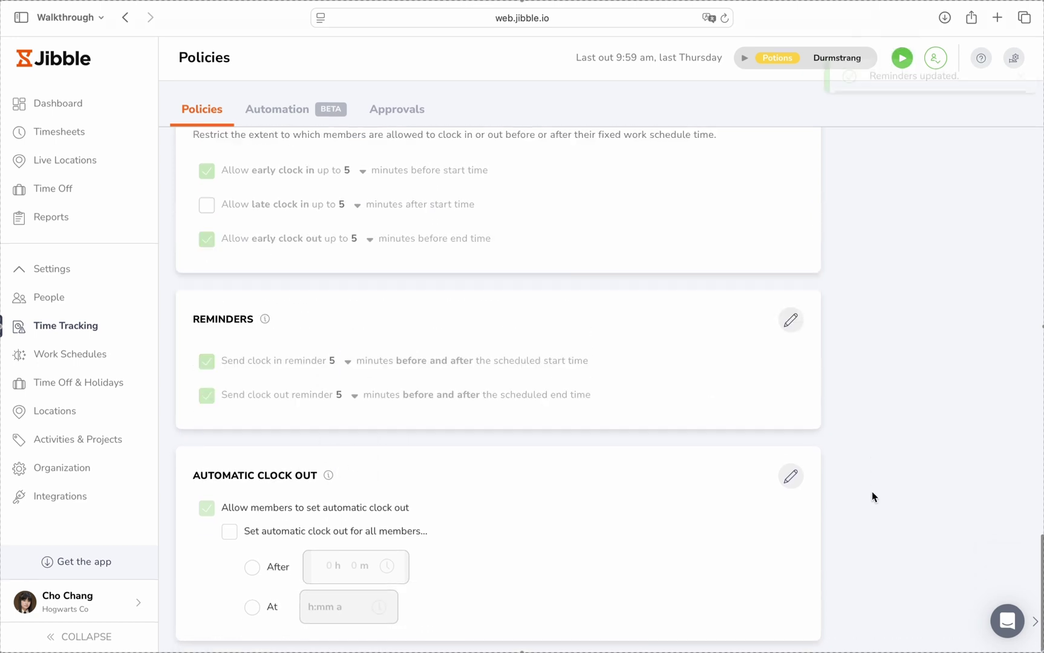
Step: Set automatic clock out for all members at 5:00 pm and save
click(789, 478)
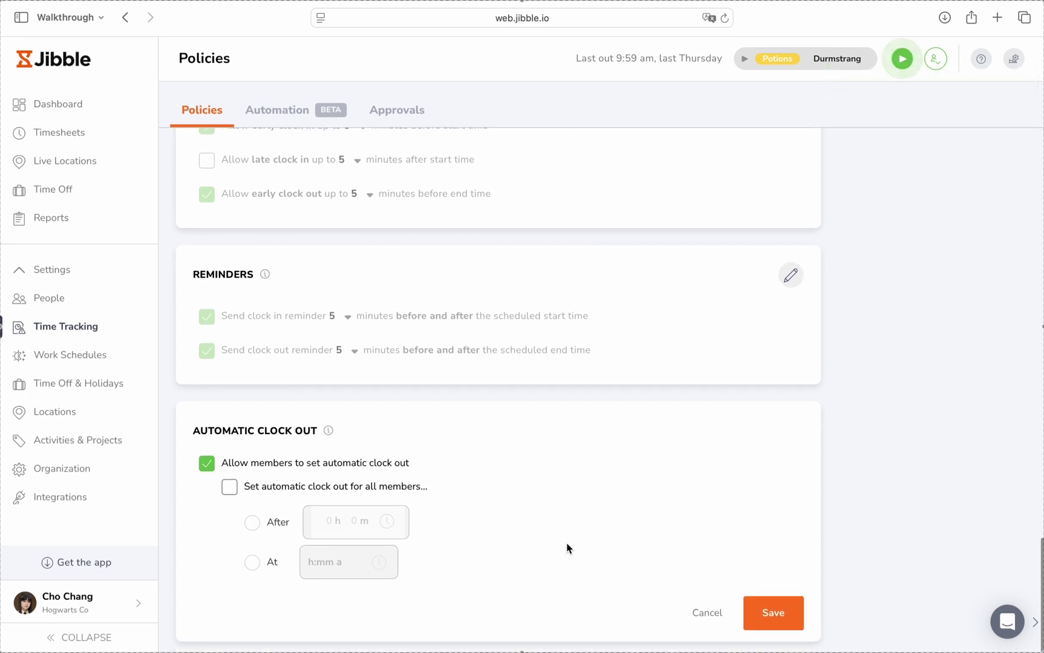
click(230, 488)
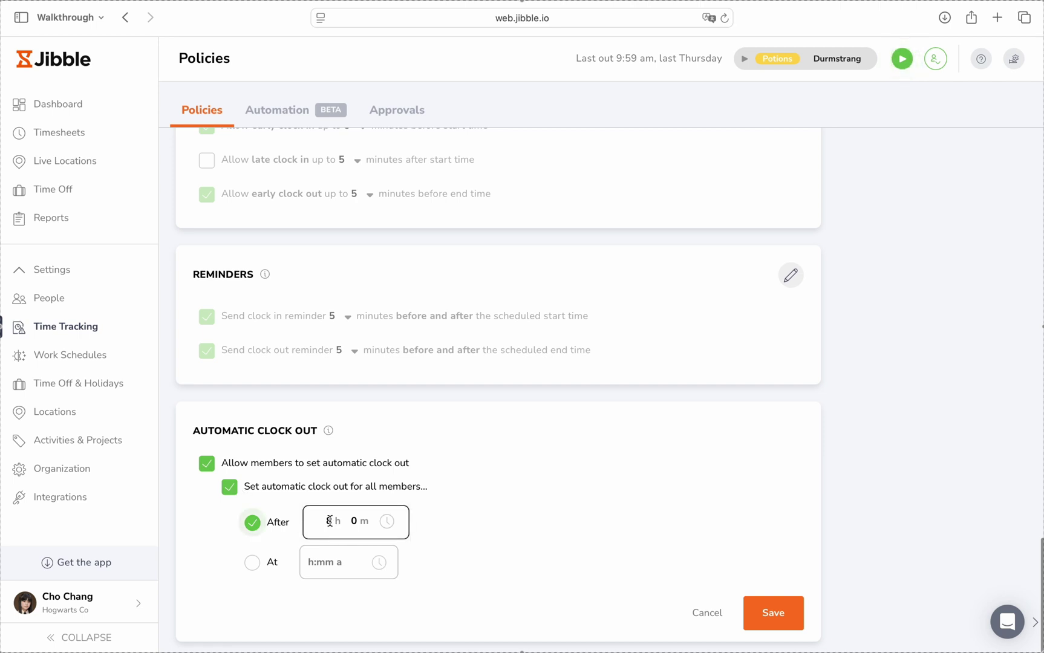
click(254, 565)
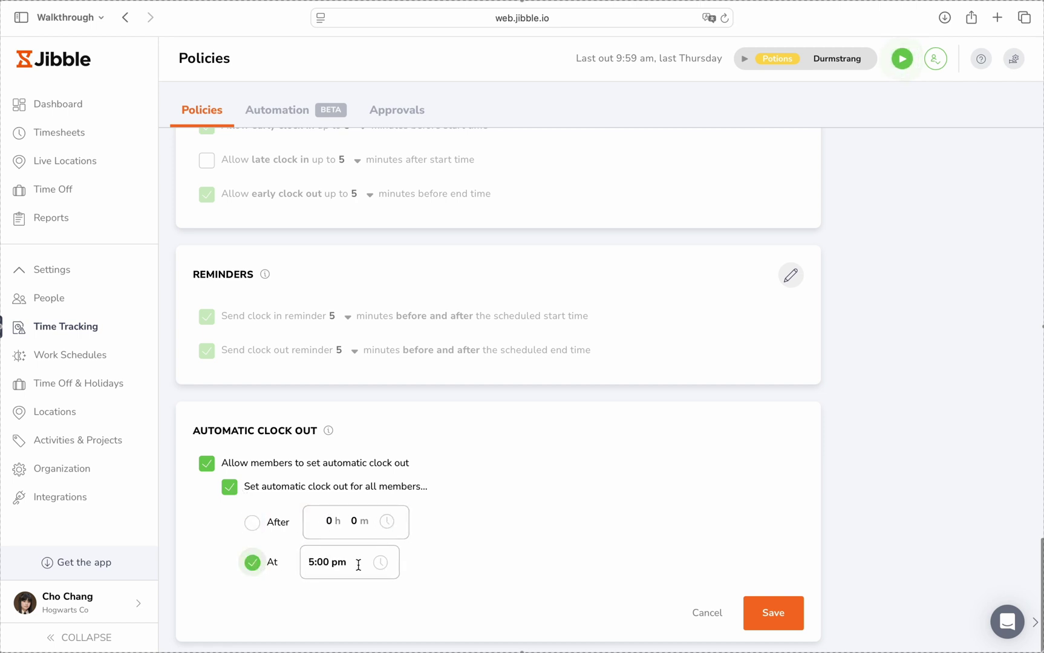
click(771, 613)
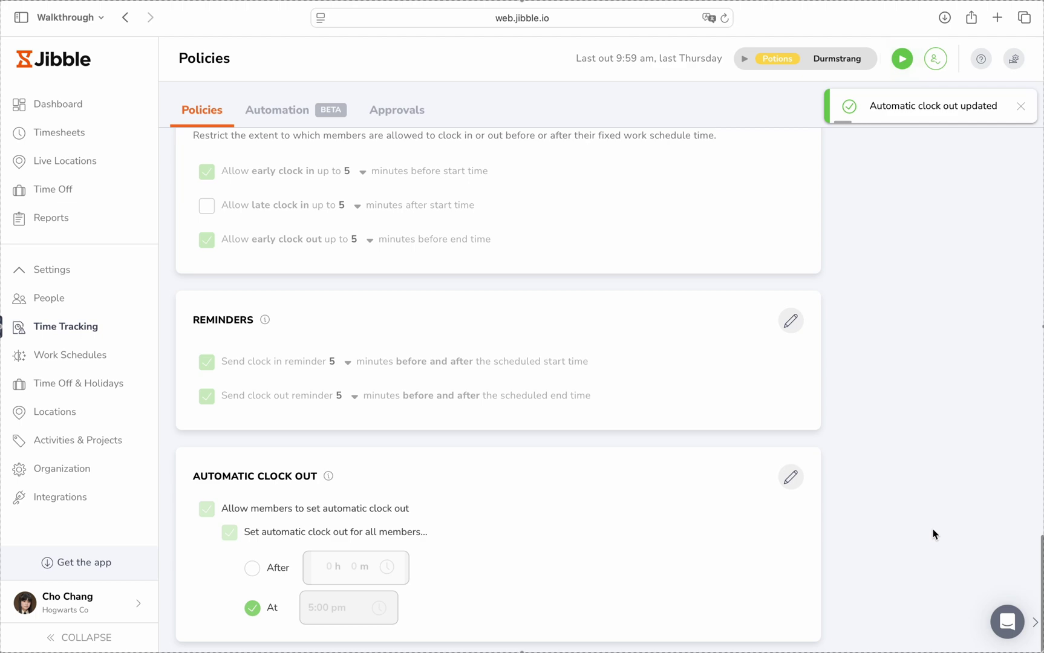
Step: On the Automation tab, enforce geofence clock in and clock out excluding rest days, and save
scroll(923, 459, up, 20)
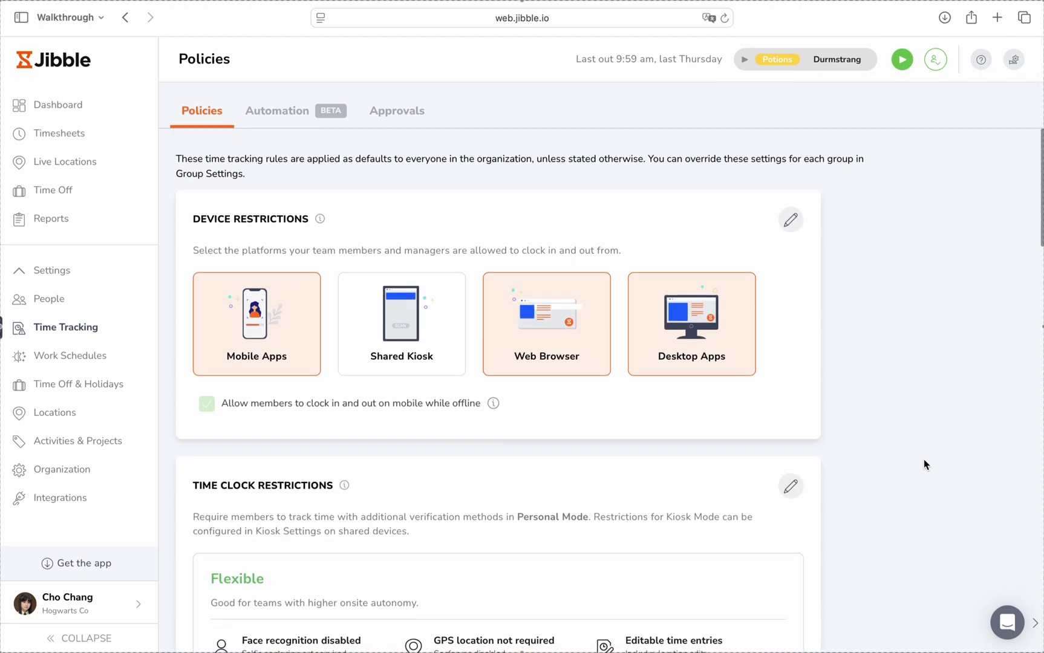
click(273, 110)
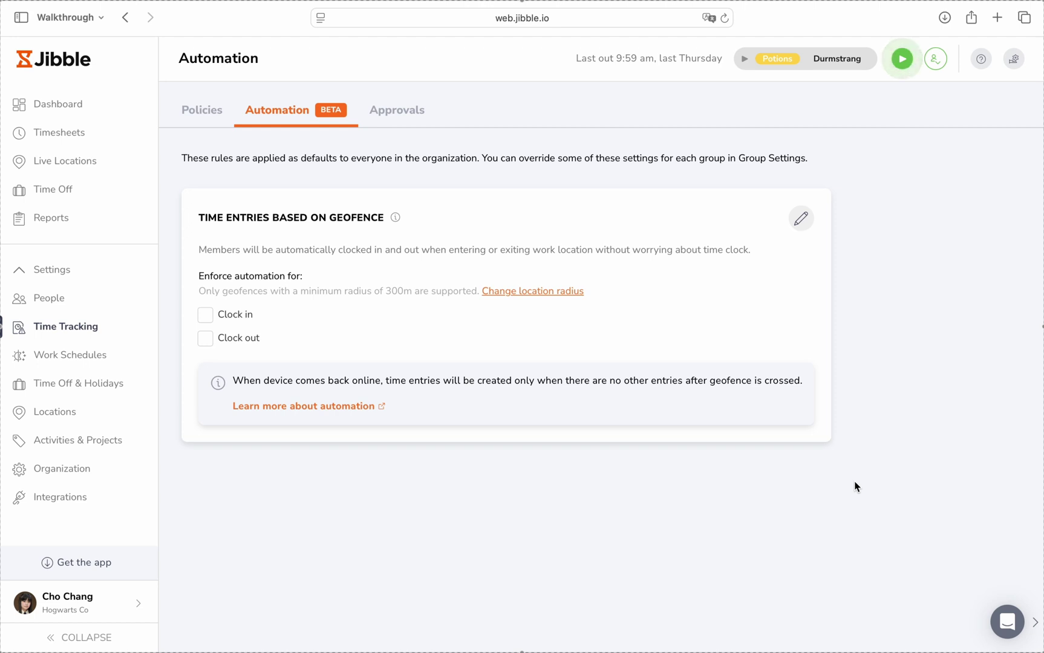
click(803, 221)
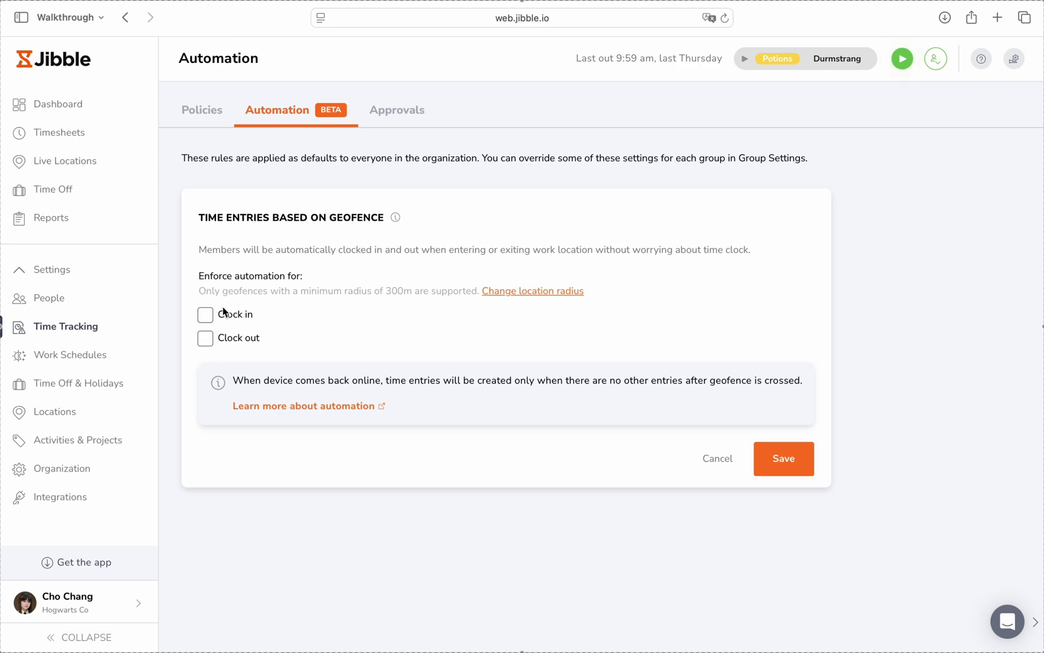
click(209, 316)
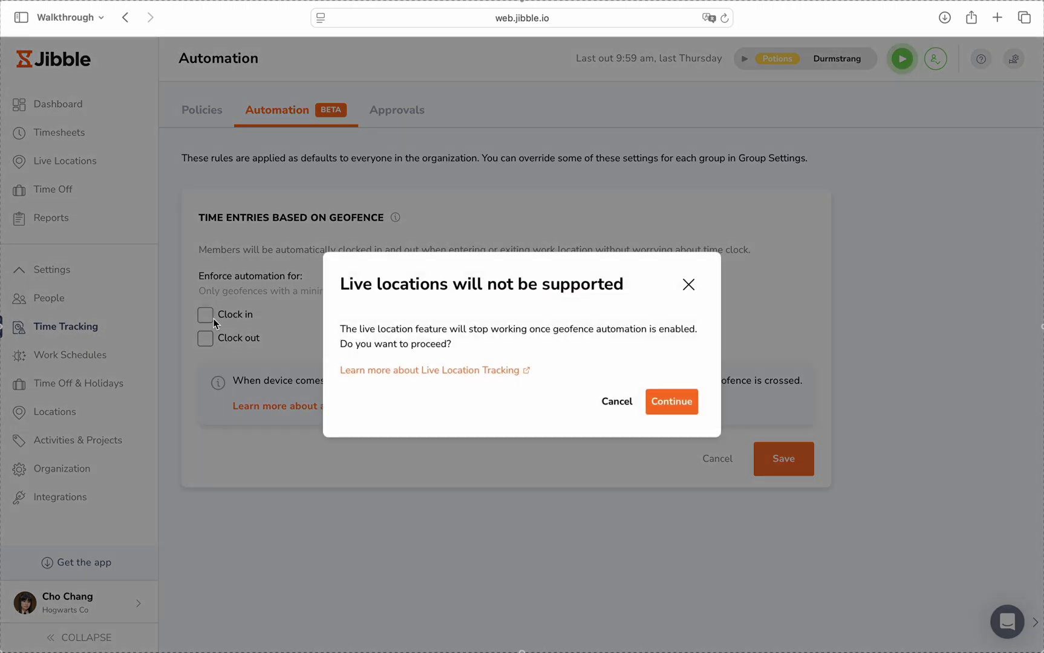
click(668, 406)
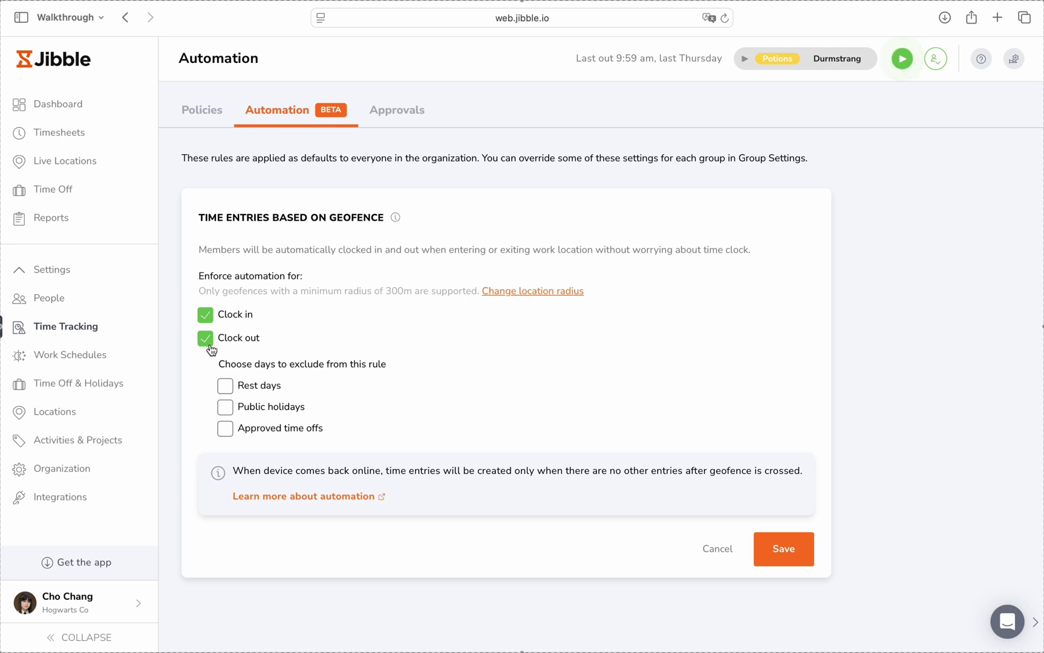
click(275, 390)
click(776, 549)
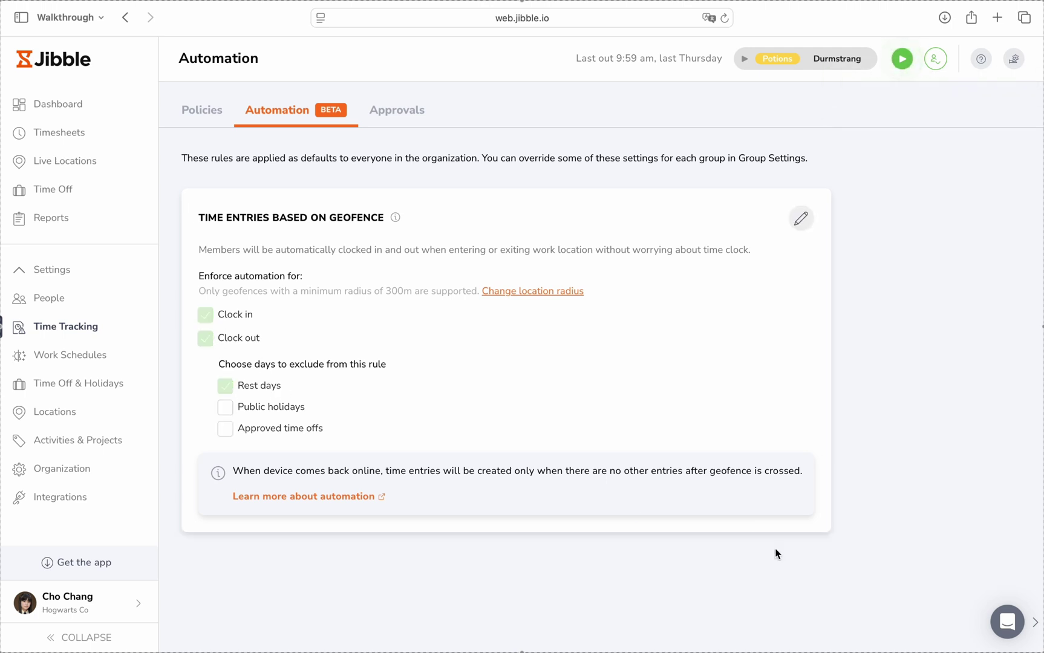
Step: In People > Groups > Gryffindor settings, turn off default organization settings, confirm, and save
click(48, 298)
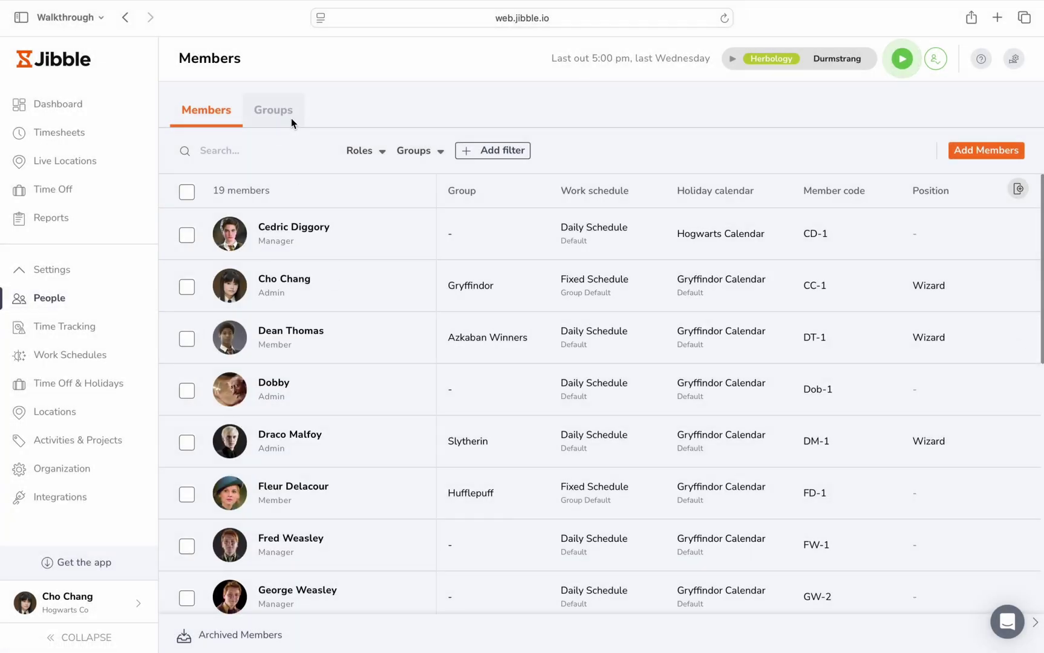
click(280, 108)
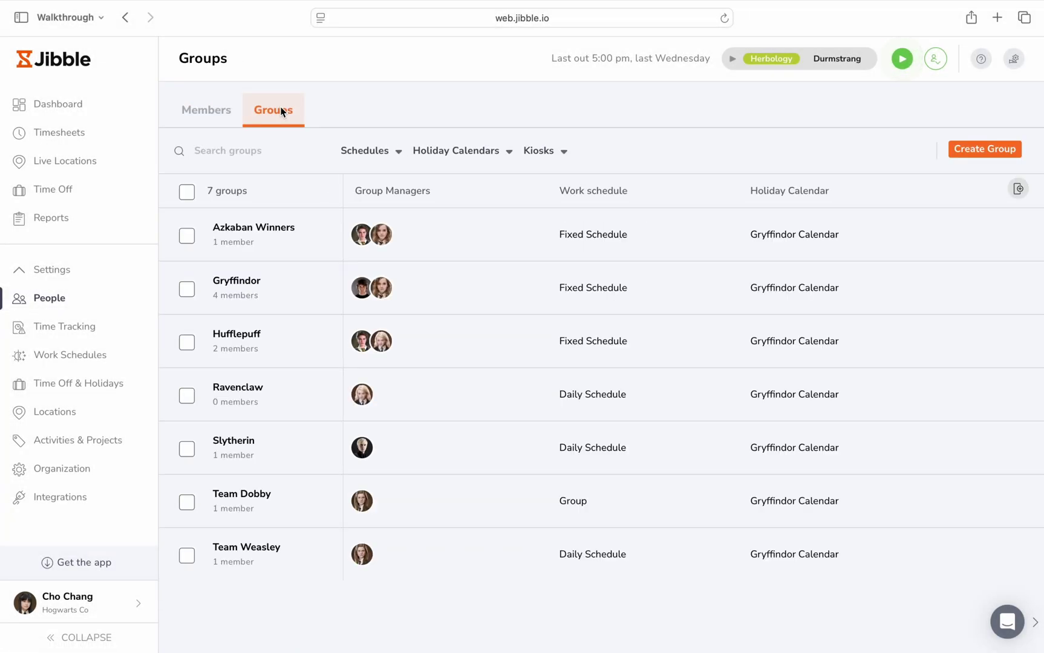
click(527, 293)
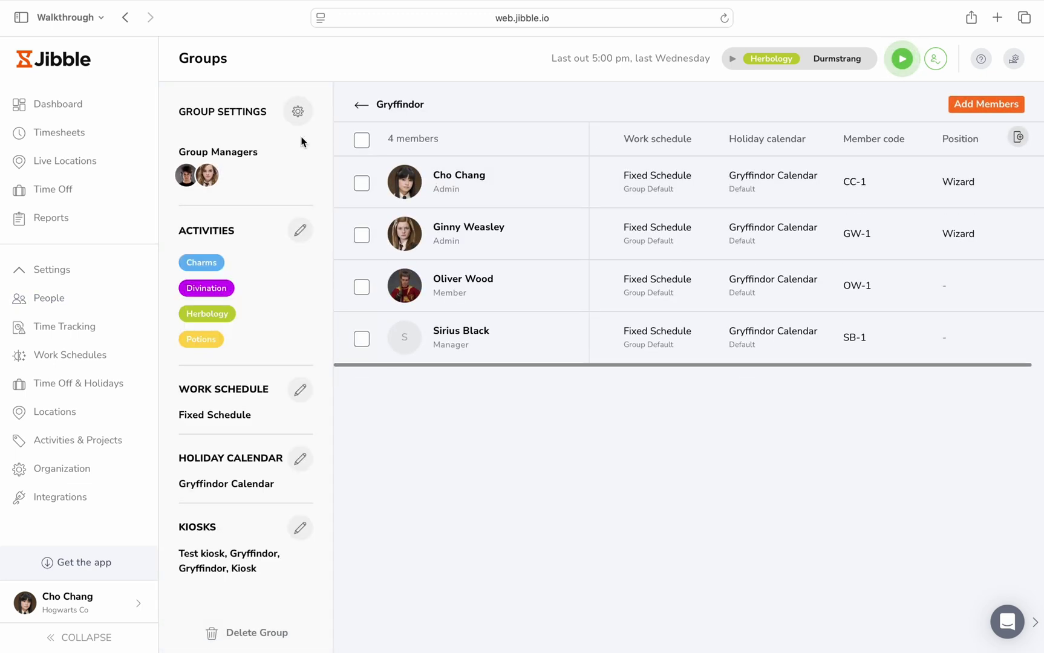
click(298, 112)
click(534, 292)
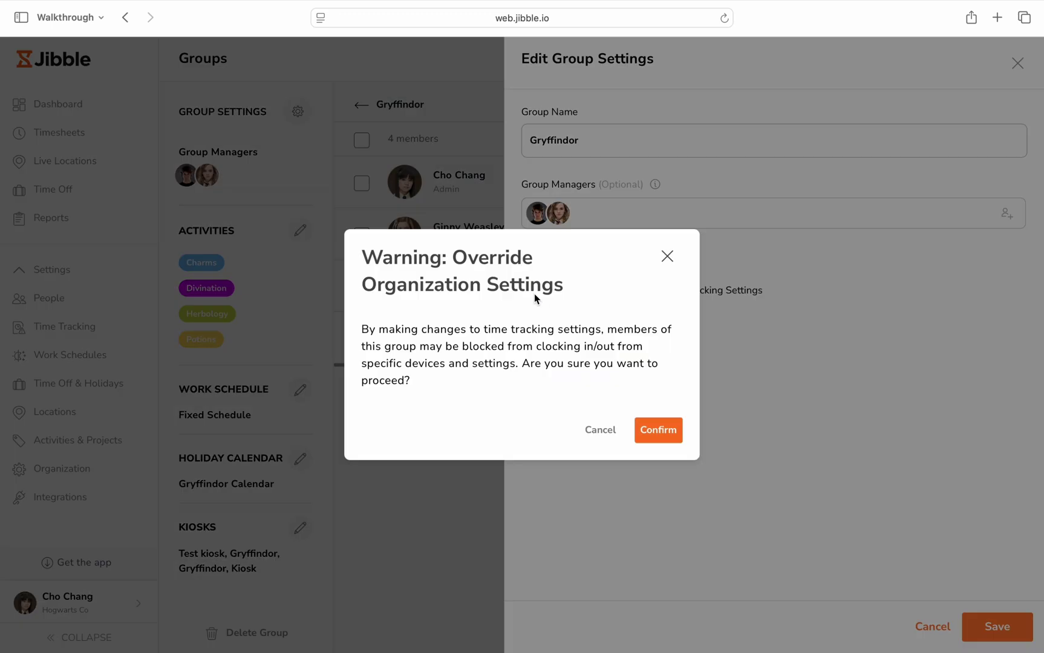
click(657, 438)
scroll(654, 446, down, 2)
scroll(681, 431, down, 12)
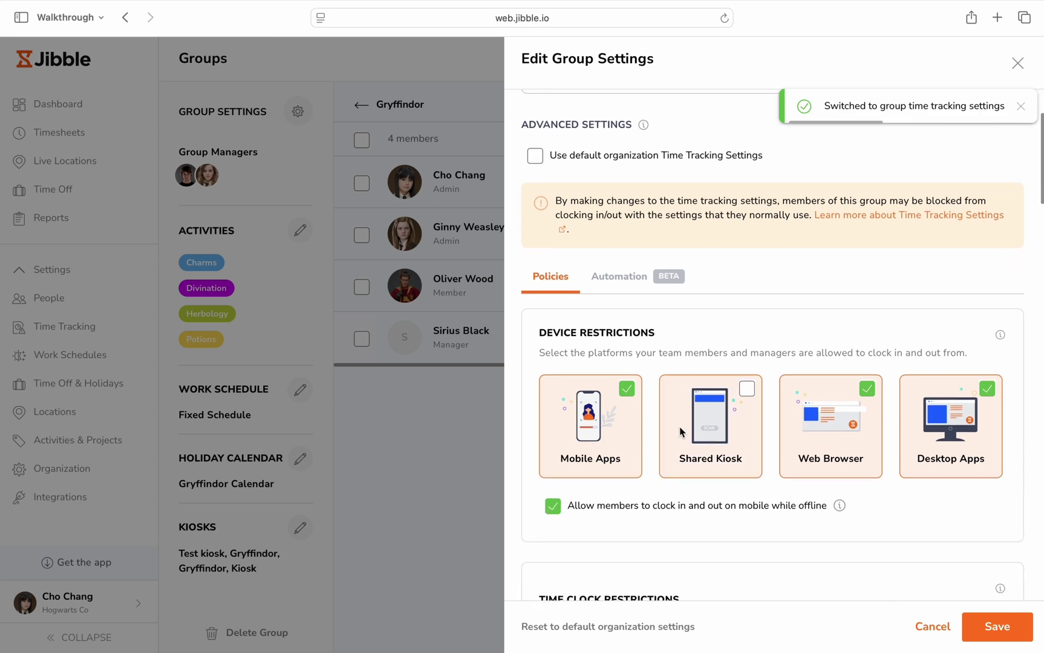
scroll(680, 432, down, 15)
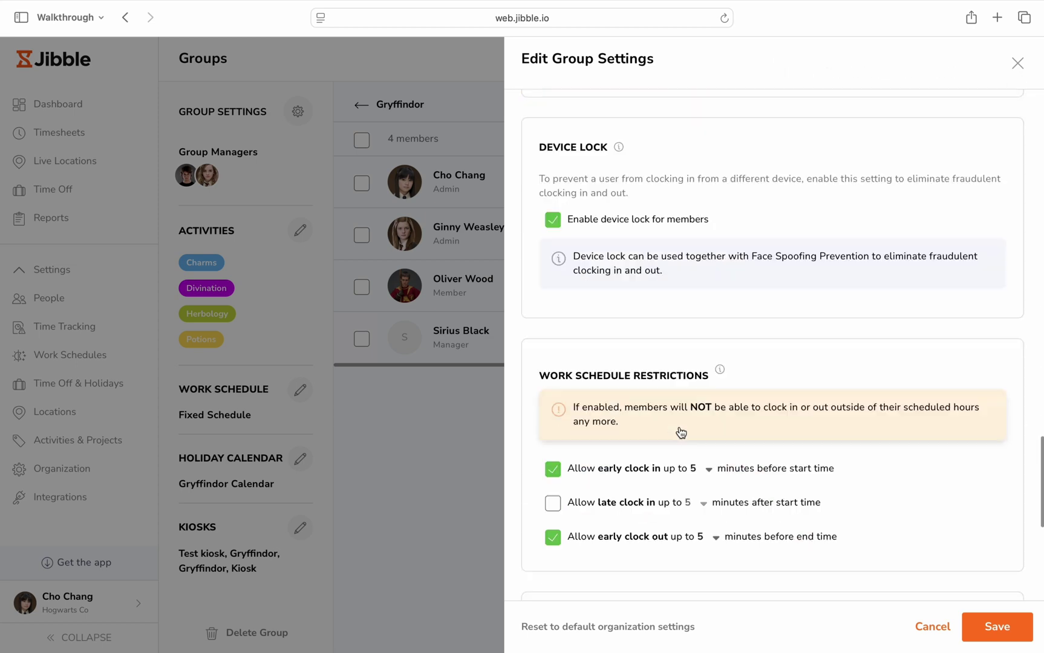
key(Return)
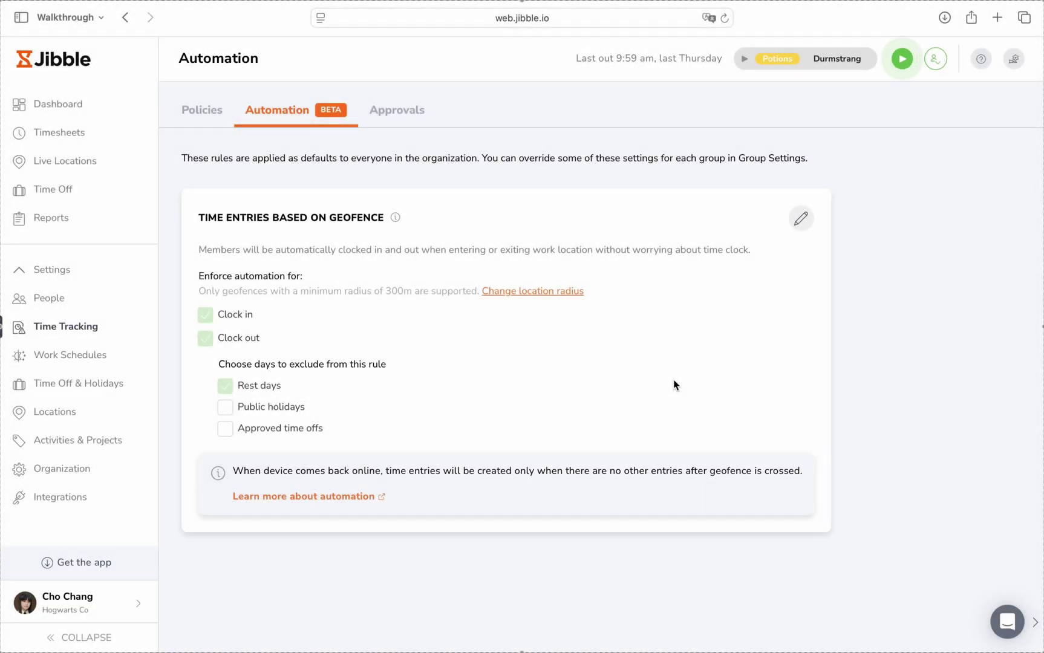
Step: Return to Policies and check the saved Custom time clock restrictions with face recognition verification
click(203, 116)
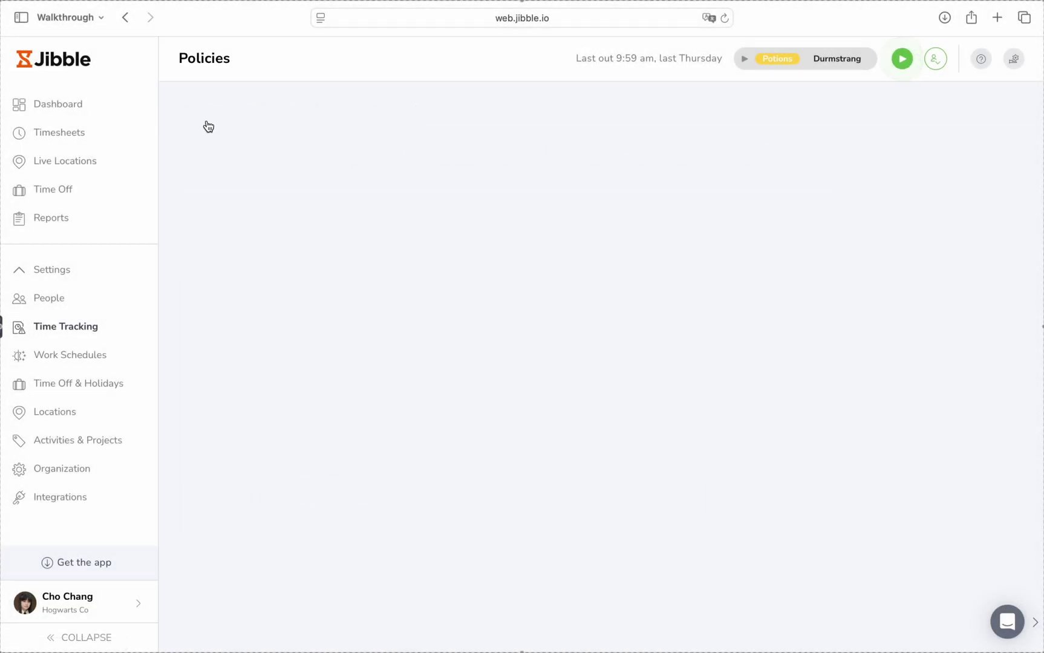
scroll(568, 475, down, 6)
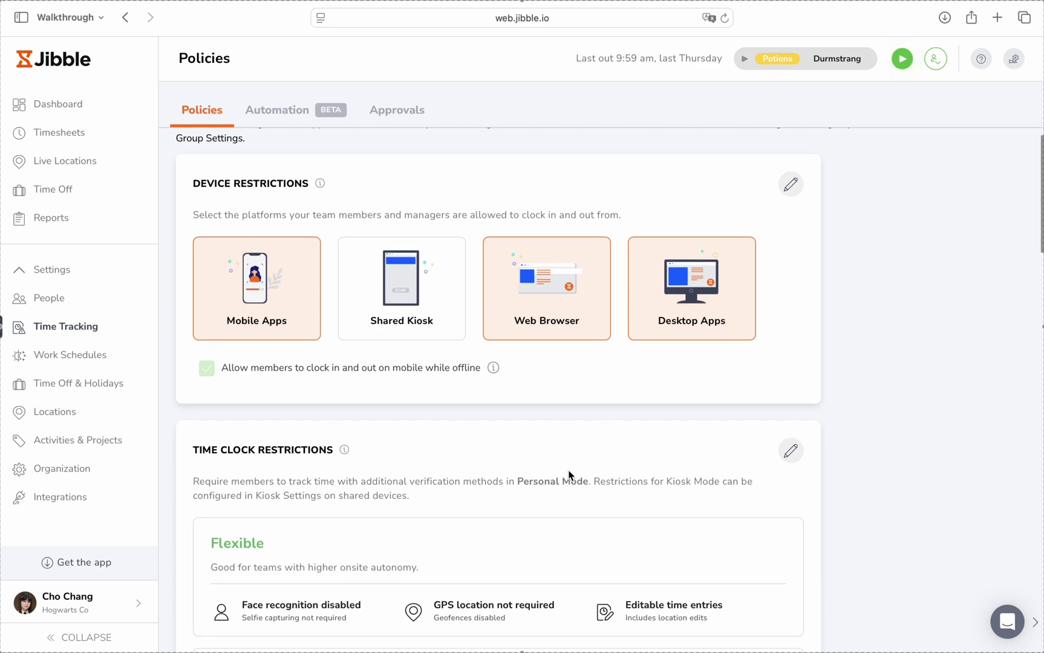
scroll(568, 475, down, 8)
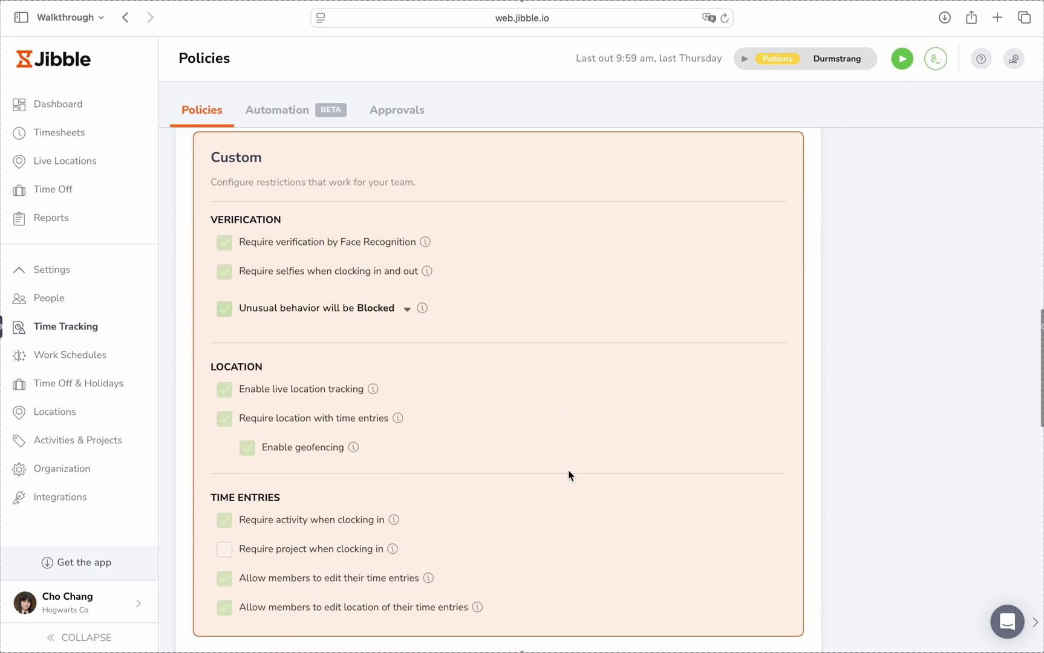
scroll(569, 476, up, 14)
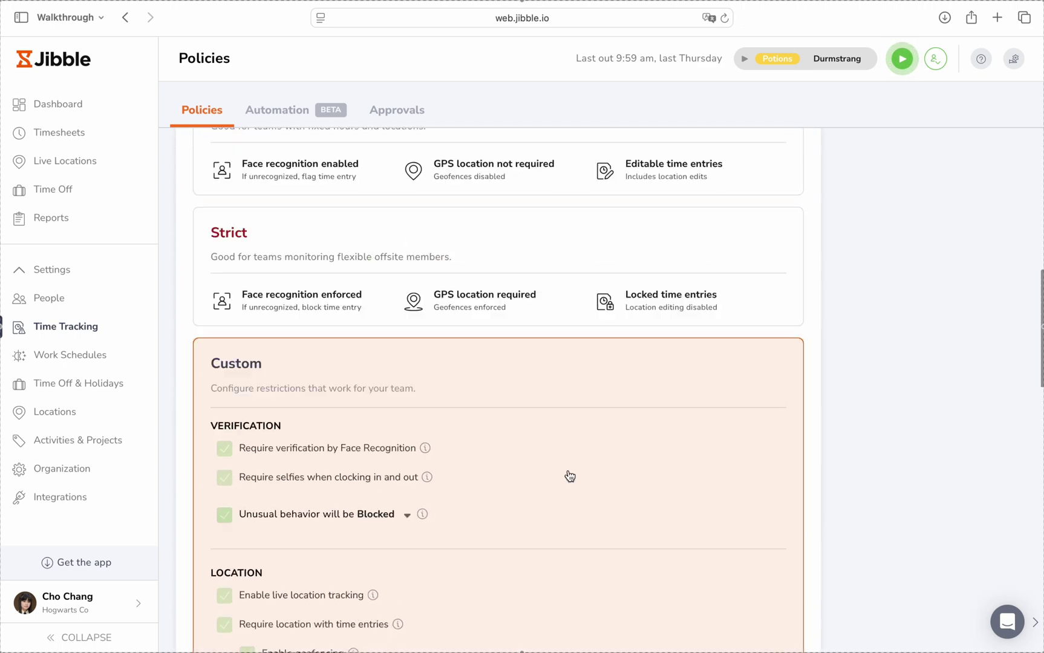